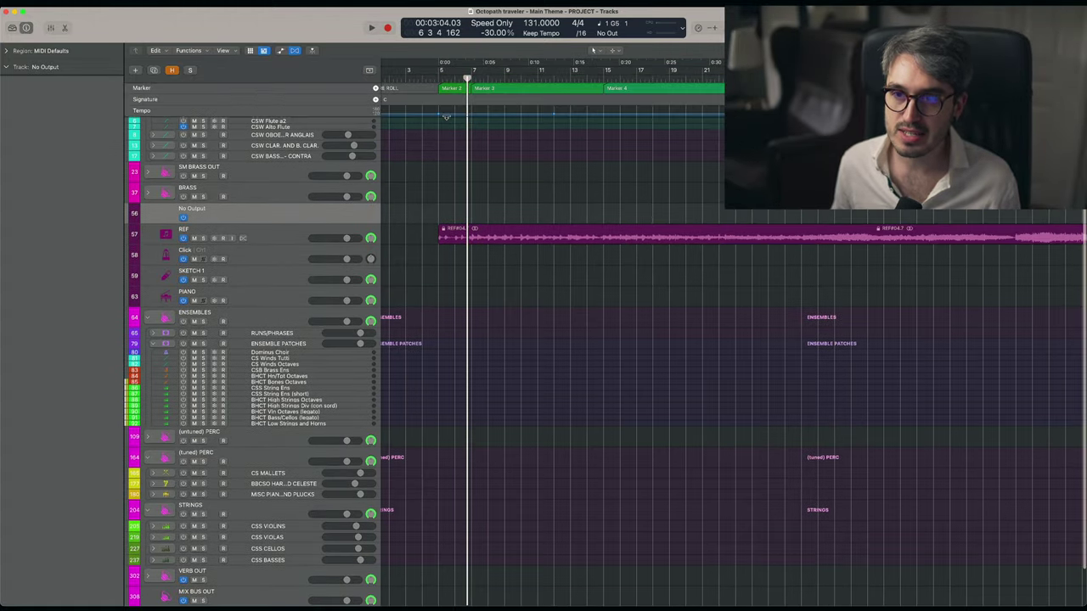
Step: Expand the marker, signature and tempo lanes and set the playhead to bar 15
left_click_drag(445, 116, 444, 305)
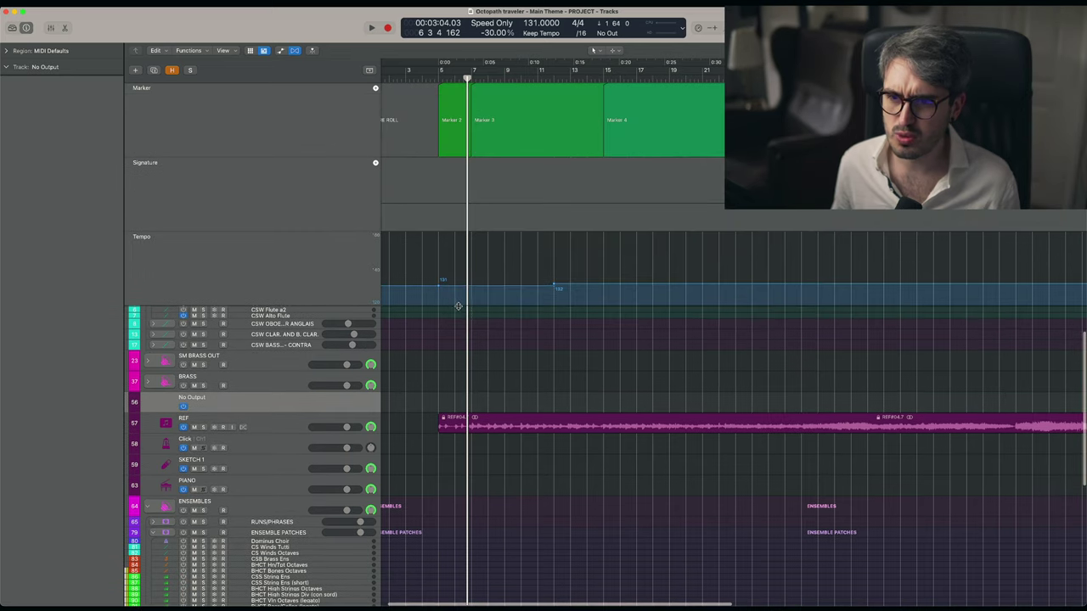
scroll(644, 331, "left", 2)
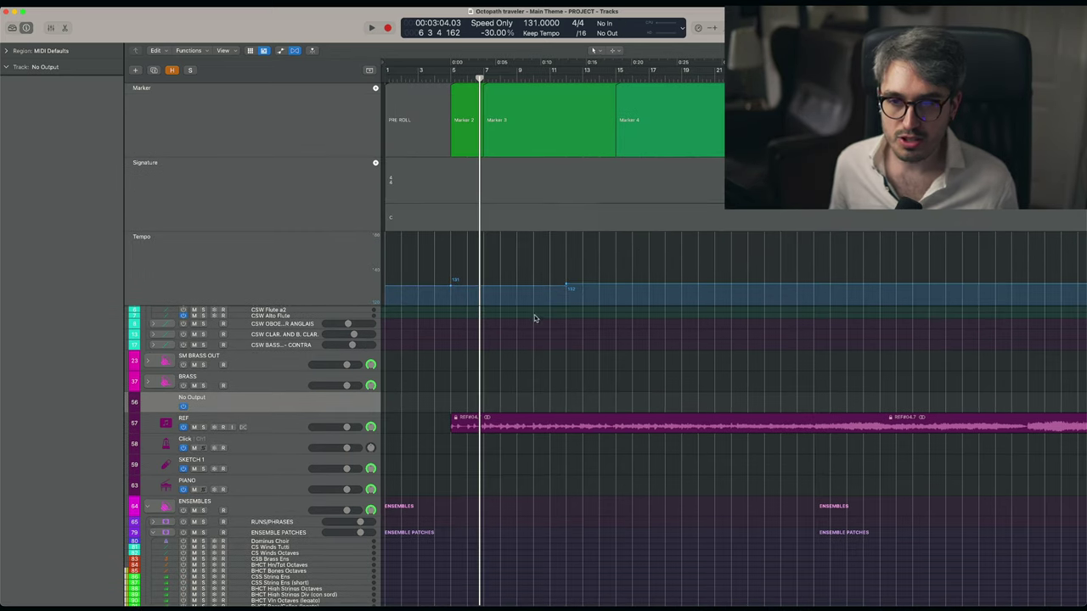
left_click(619, 73)
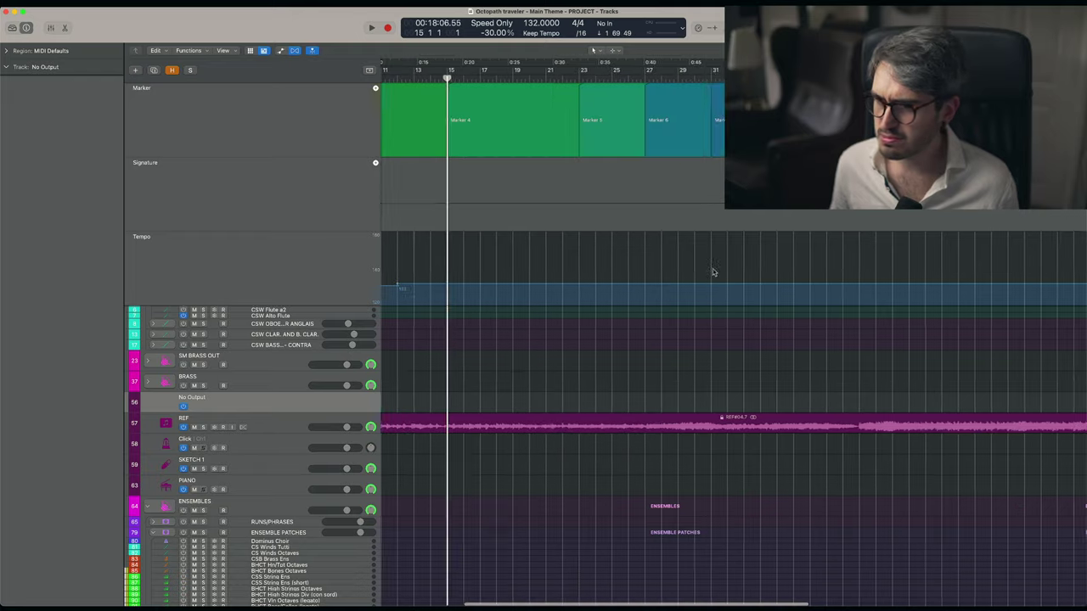
scroll(713, 272, "right", 15)
scroll(713, 272, "left", 15)
scroll(594, 285, "left", 3)
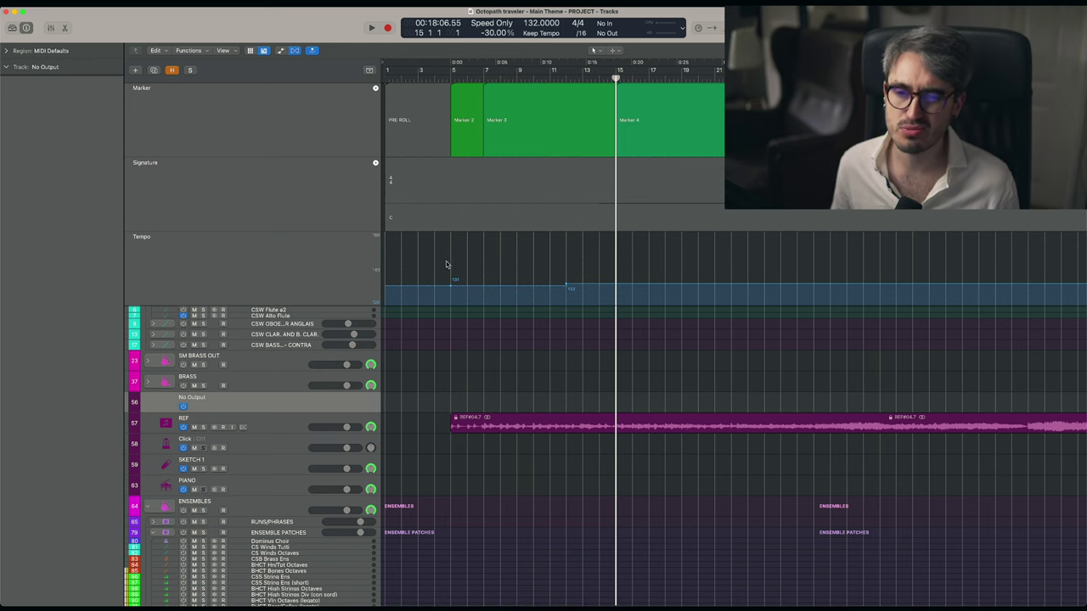
Step: Hide the global tracks and play the reference, scrolling to the REF region and wind tracks
key("g")
key("space")
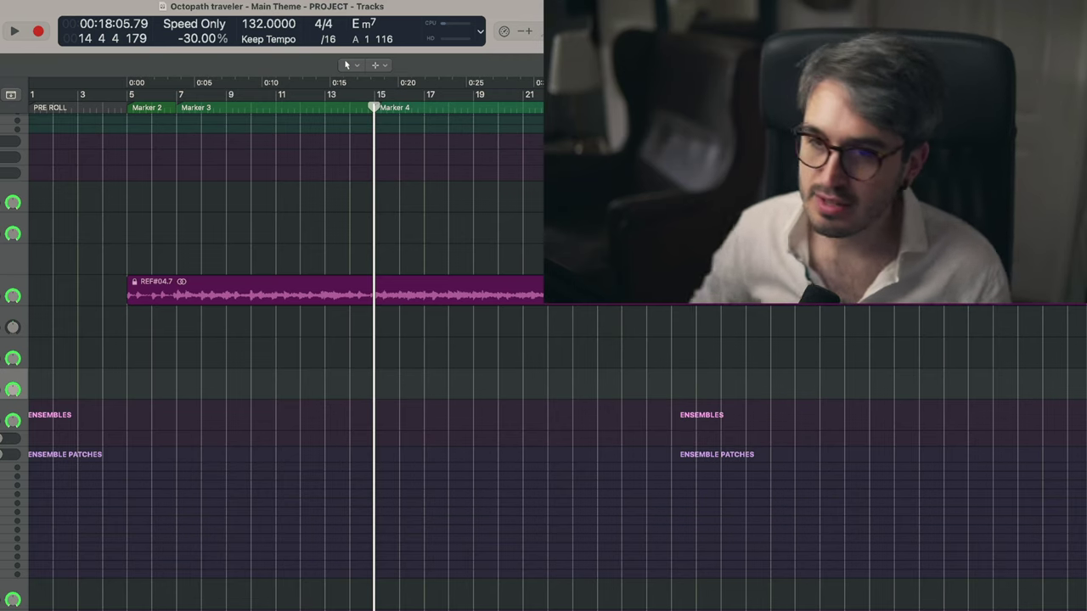
scroll(204, 441, "up", 2)
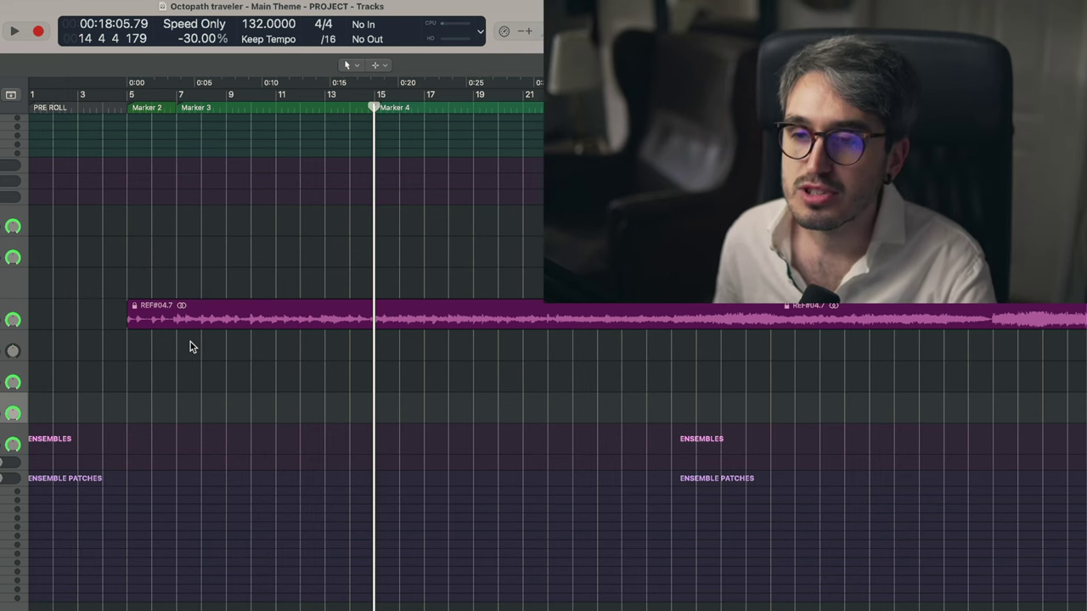
scroll(145, 360, "down", 2)
scroll(143, 361, "up", 2)
scroll(153, 351, "up", 2)
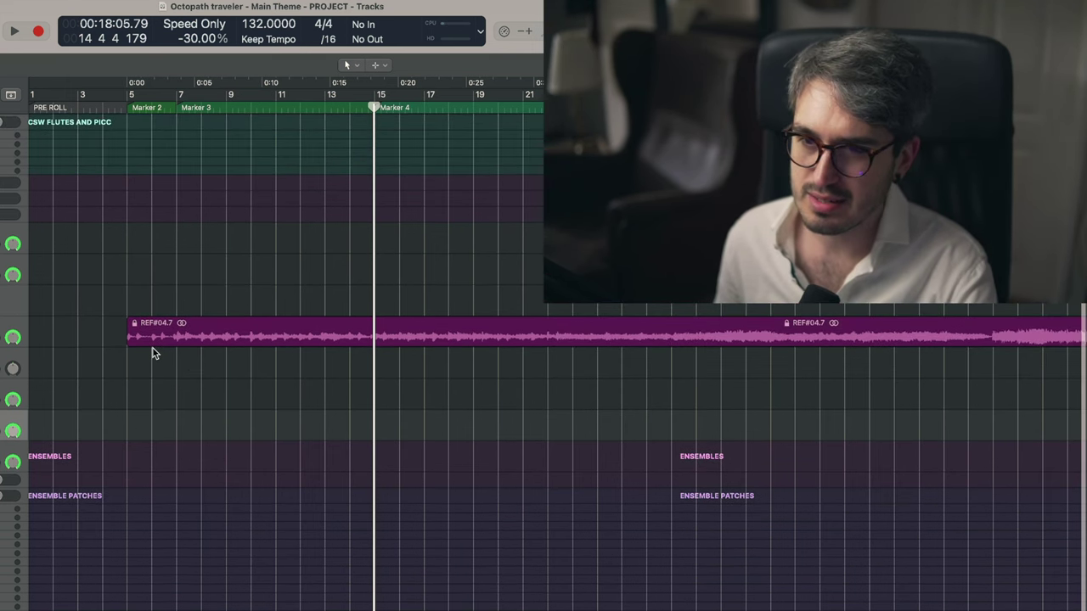
scroll(153, 353, "up", 2)
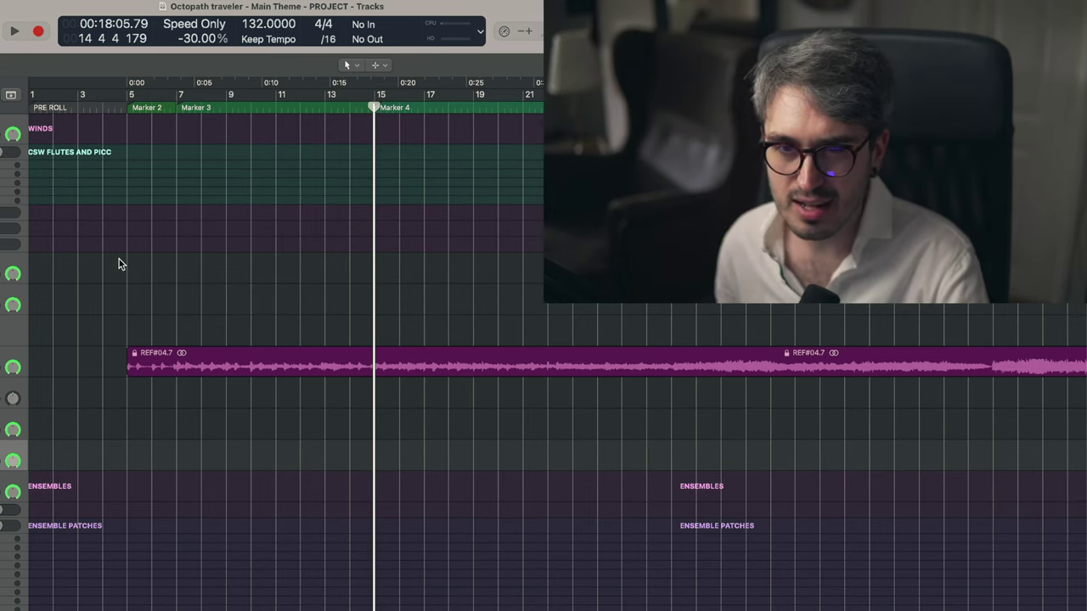
scroll(119, 264, "down", 6)
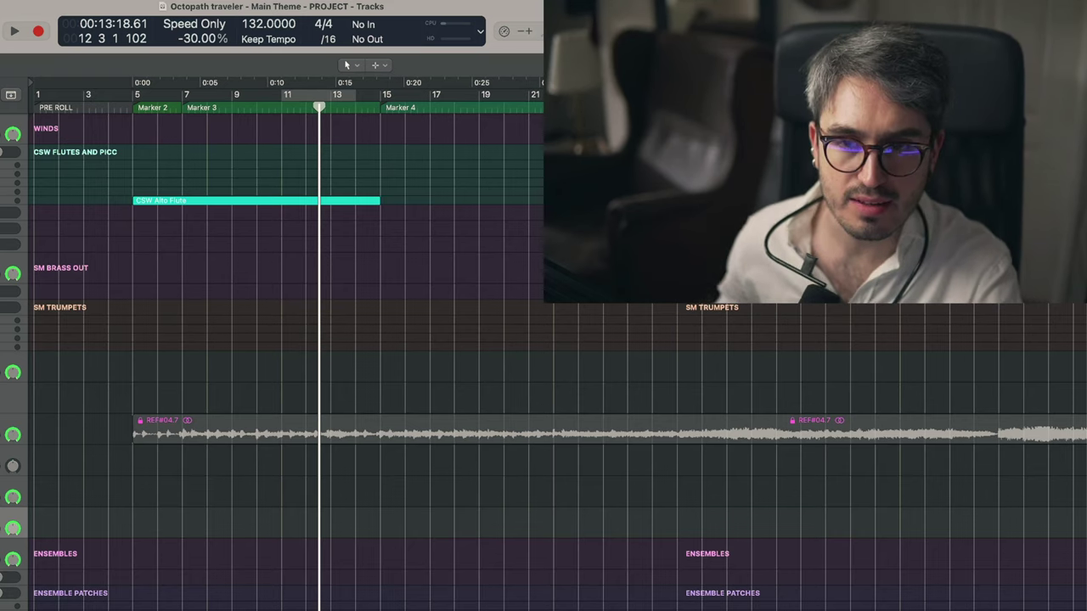
Step: Select the REF#04.7 reference recording region
left_click(394, 428)
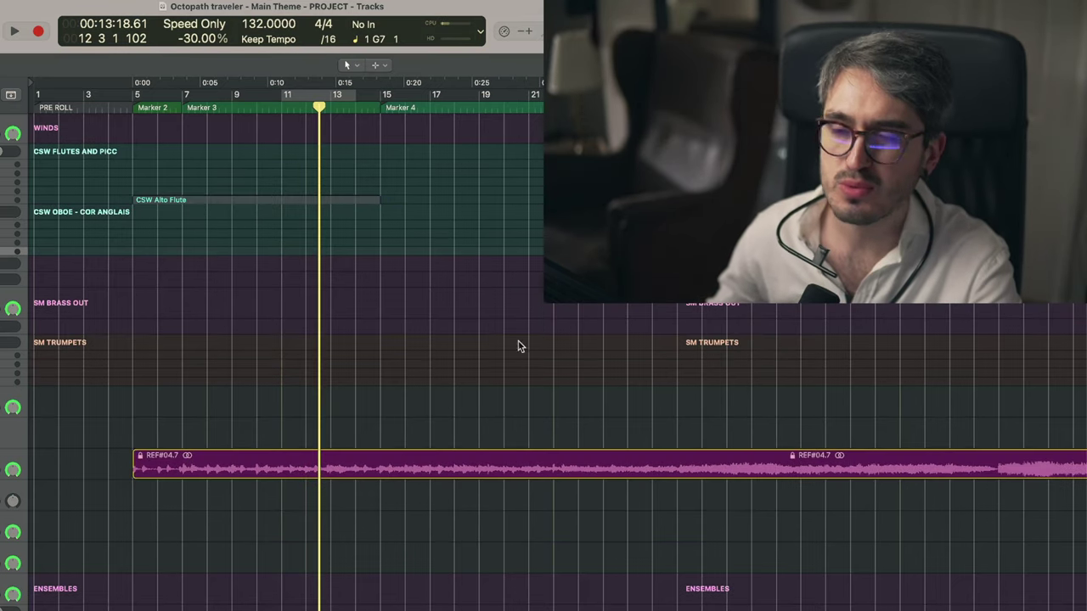
left_click(281, 253)
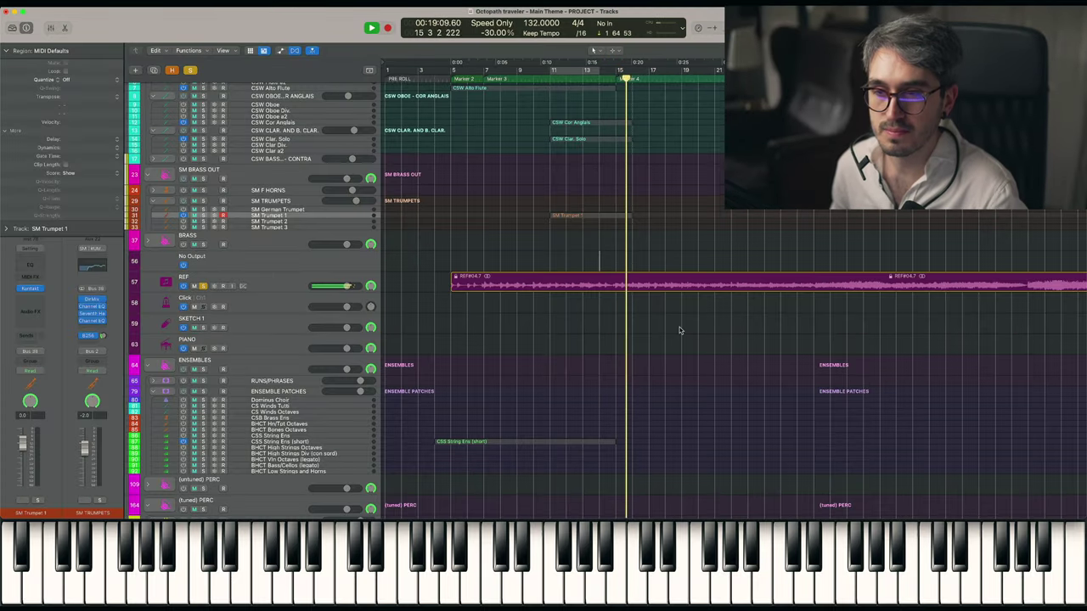
Step: Open the CSS String Ens (short) region's notes and select all the ostinato notes
scroll(679, 330, "down", 3)
scroll(679, 330, "down", 3)
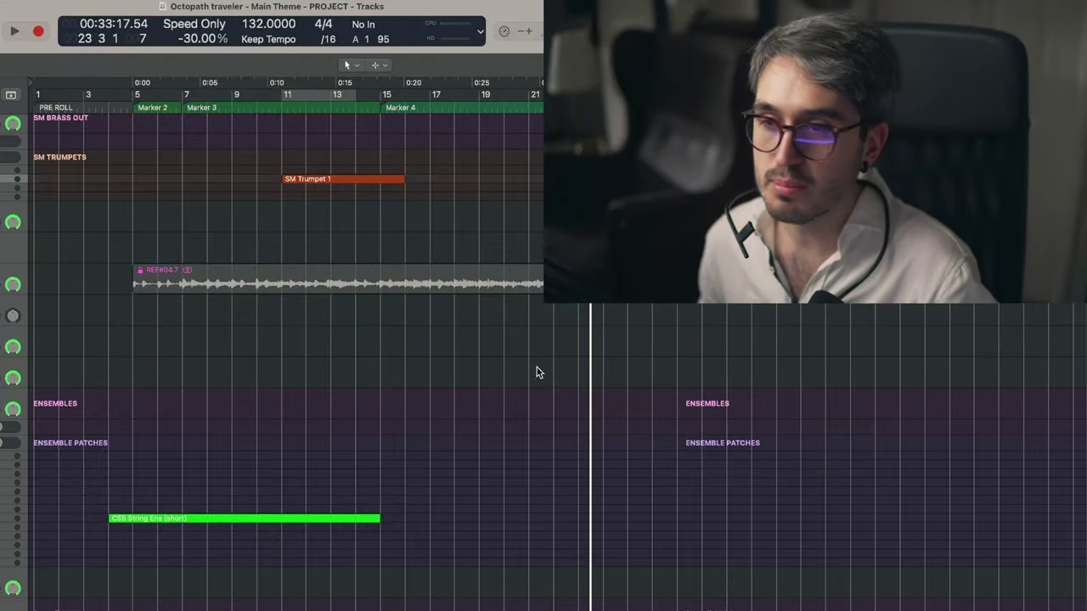
scroll(450, 339, "down", 3)
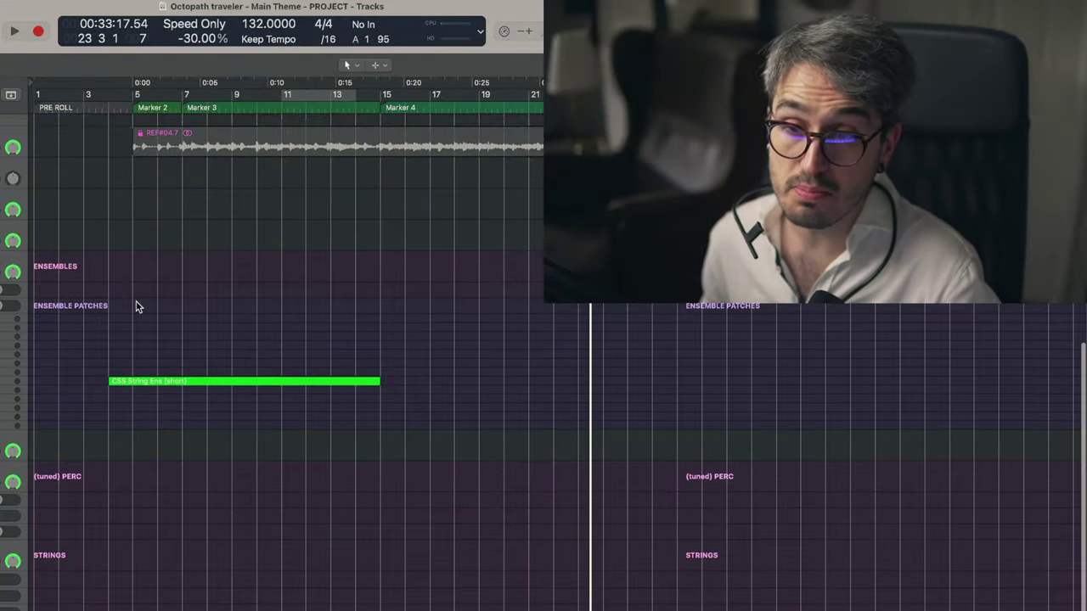
double_click(235, 383)
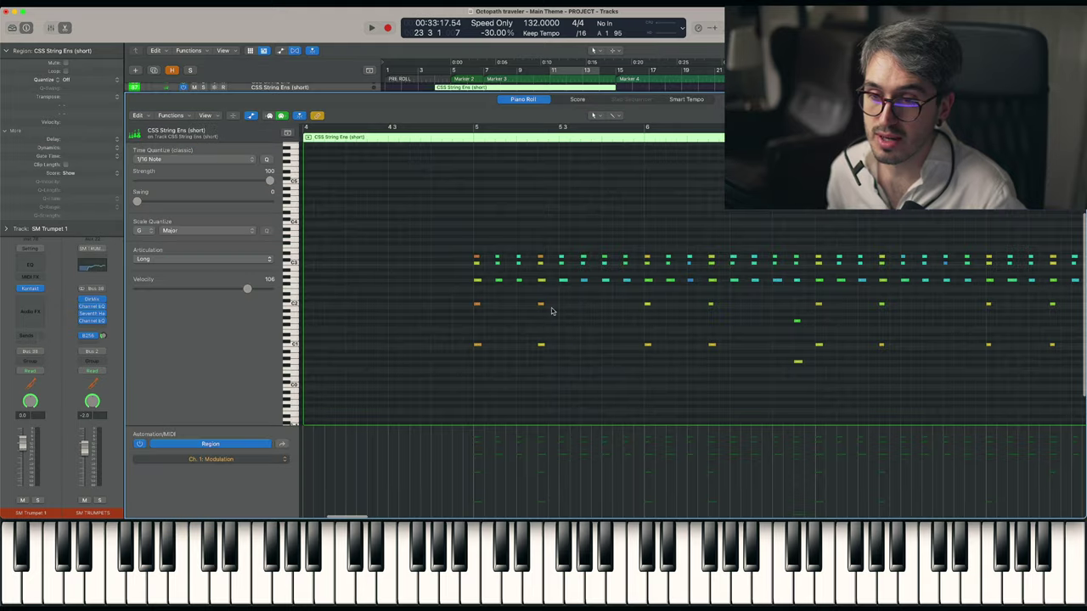
scroll(571, 335, "down", 5)
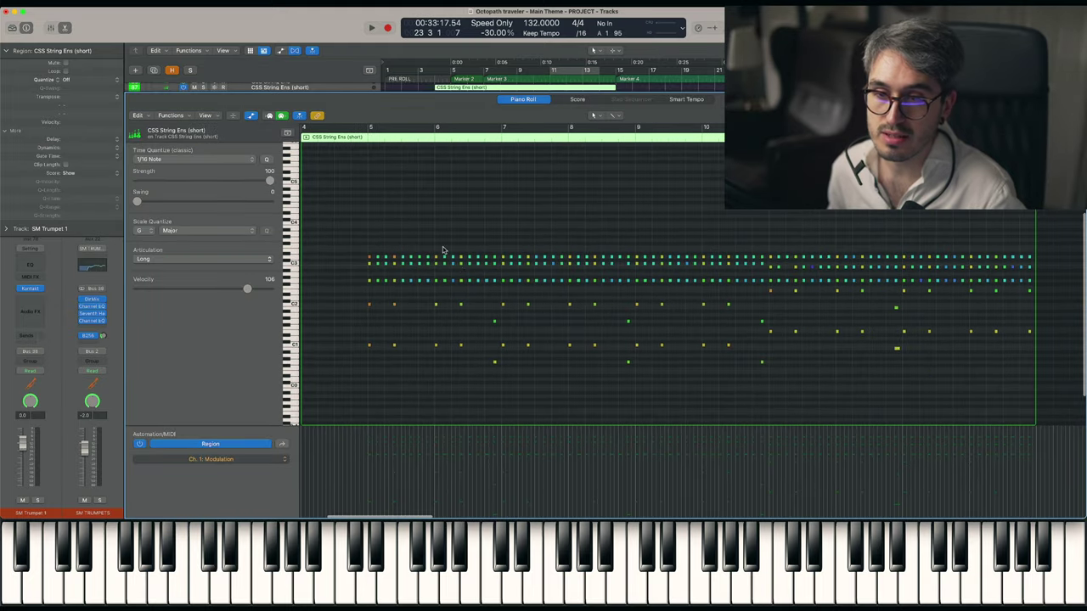
left_click_drag(441, 247, 1068, 390)
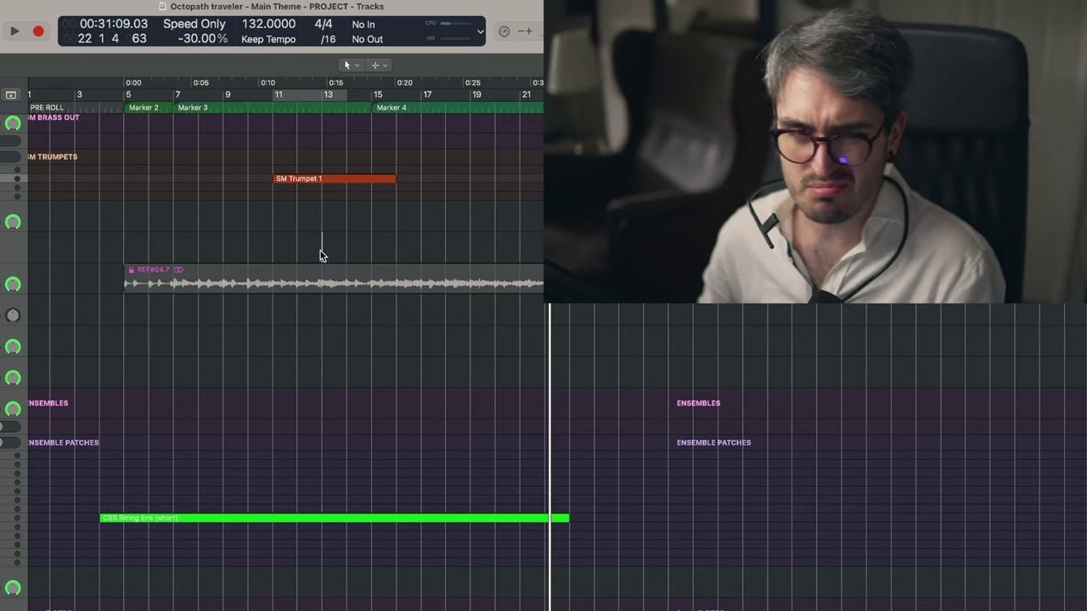
scroll(320, 250, "down", 3)
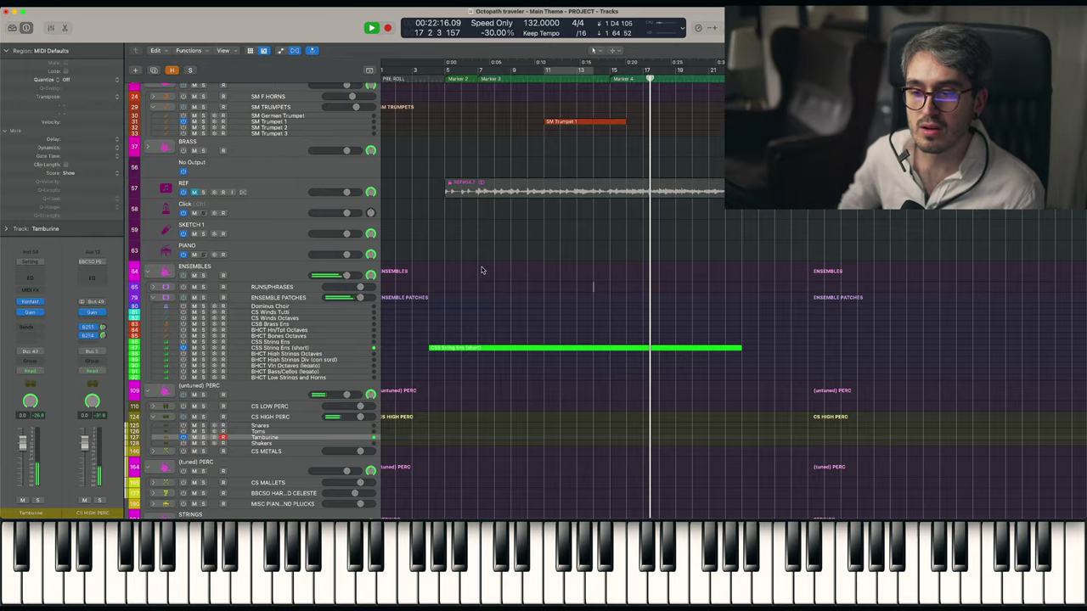
Step: Record the Tamburine part, open its notes, and shift the green string region later
key("shift+r")
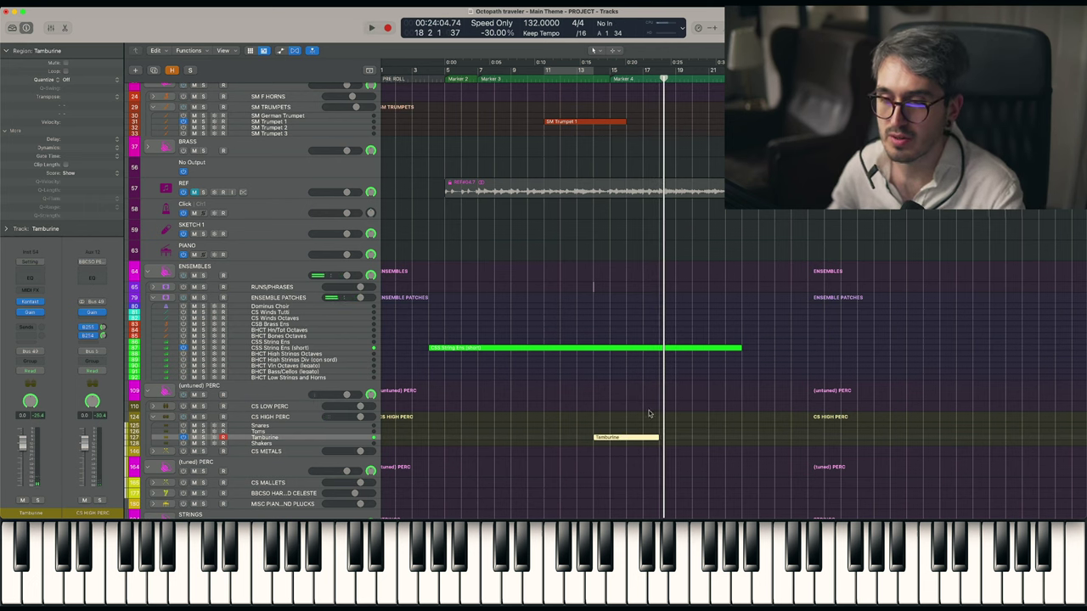
double_click(636, 439)
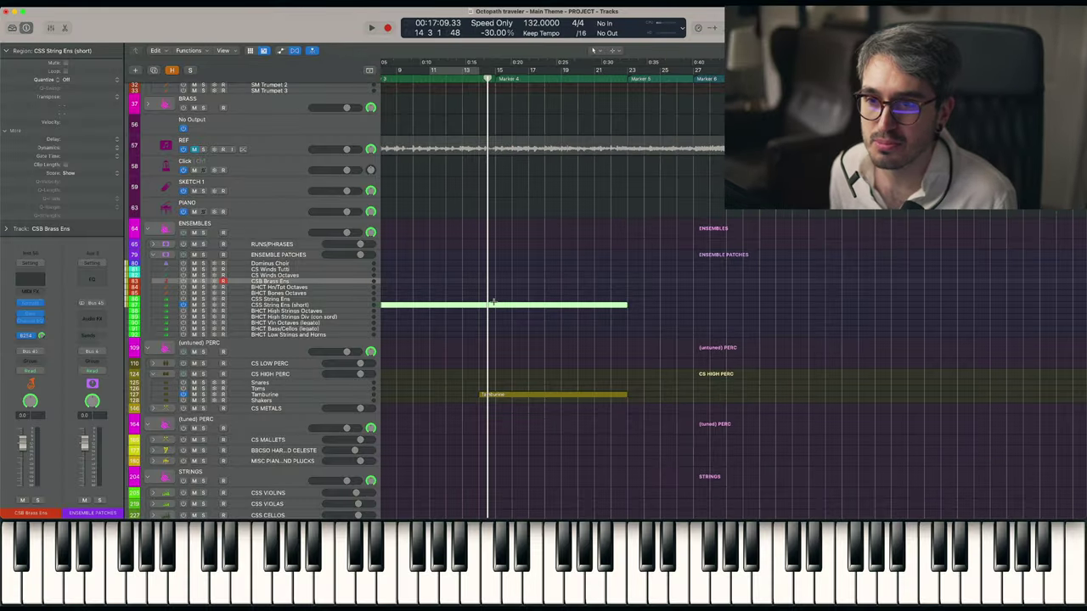
left_click_drag(494, 303, 610, 304)
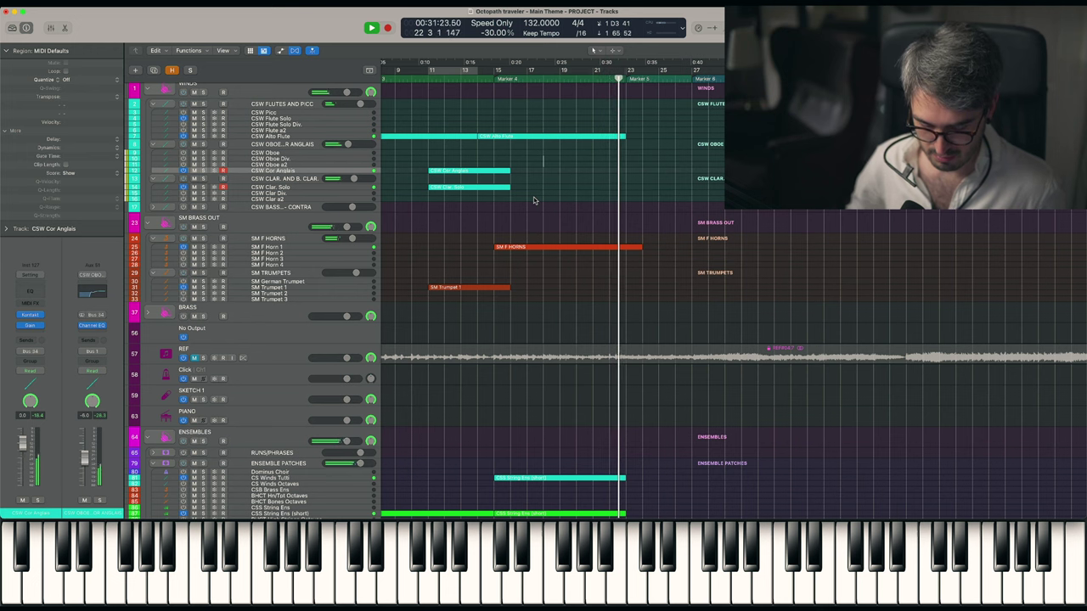
Step: Stop recording the new horn, cor anglais and clarinet harmony parts
key("space")
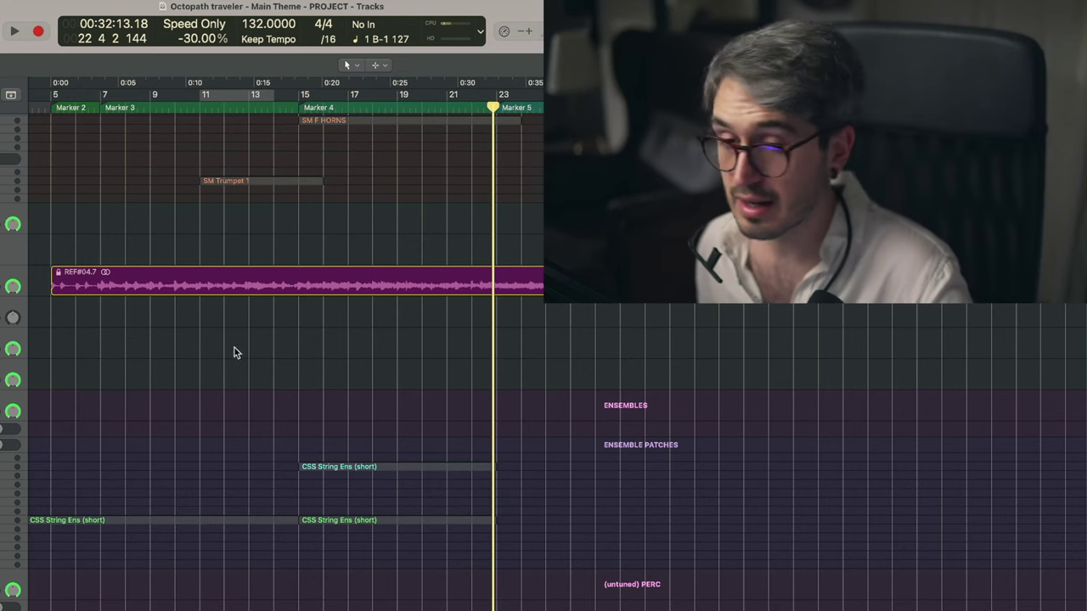
Step: Scroll the arrangement to reach the cymbal, mark tree, harp and brass tracks
scroll(594, 327, "right", 5)
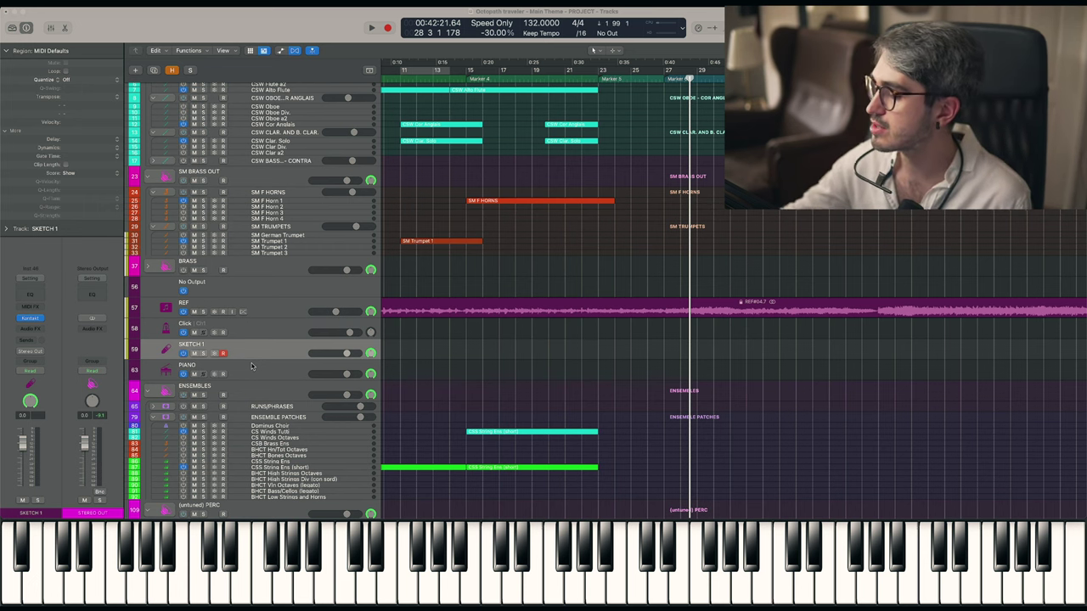
scroll(262, 398, "down", 5)
scroll(271, 382, "down", 2)
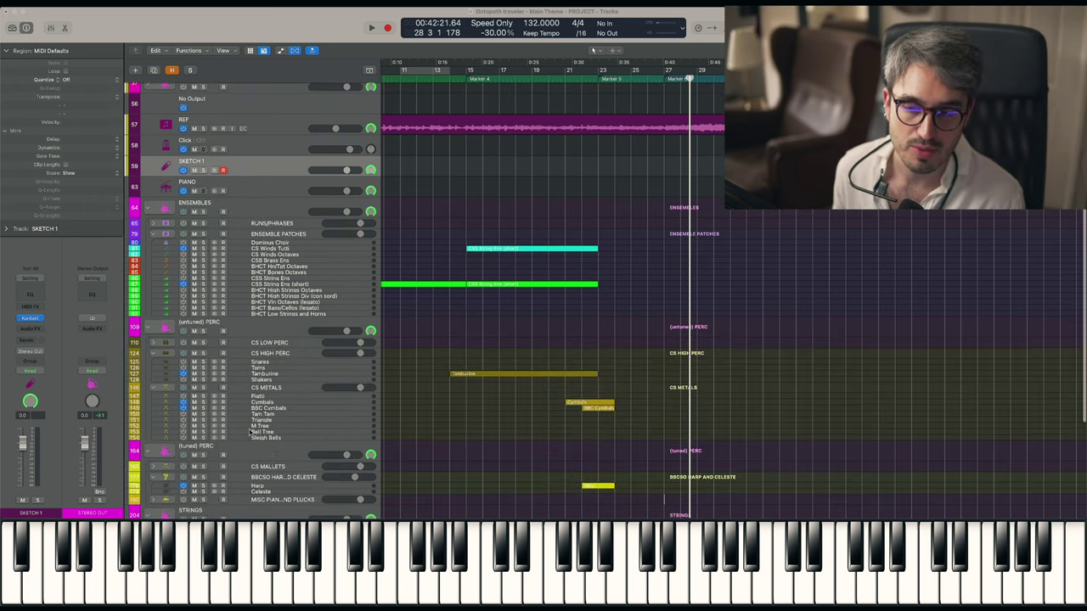
scroll(288, 357, "down", 5)
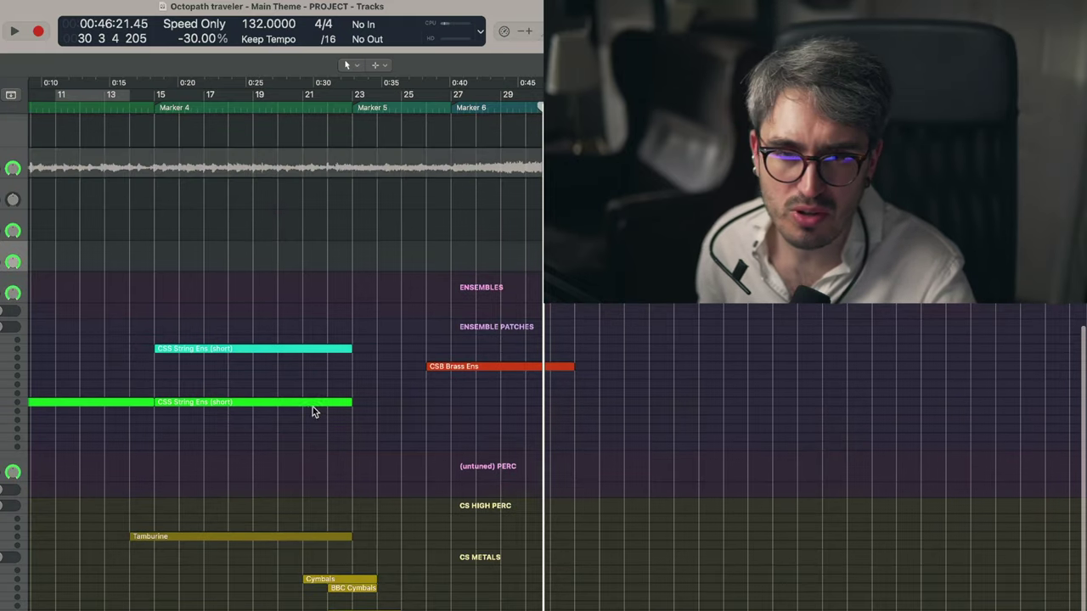
scroll(314, 403, "up", 3)
scroll(327, 405, "up", 3)
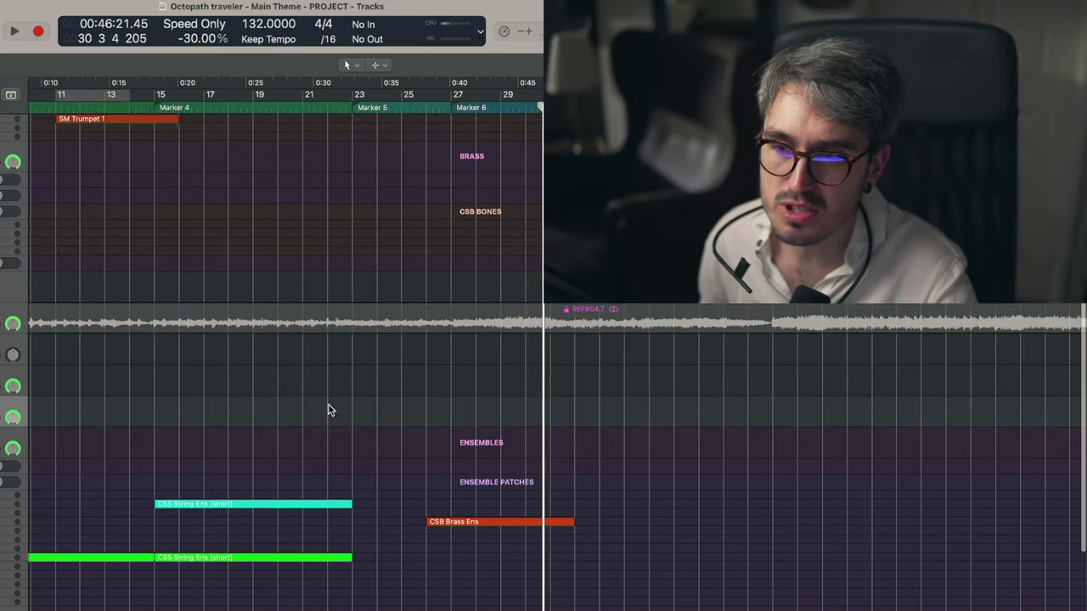
scroll(401, 370, "up", 8)
scroll(276, 383, "up", 1)
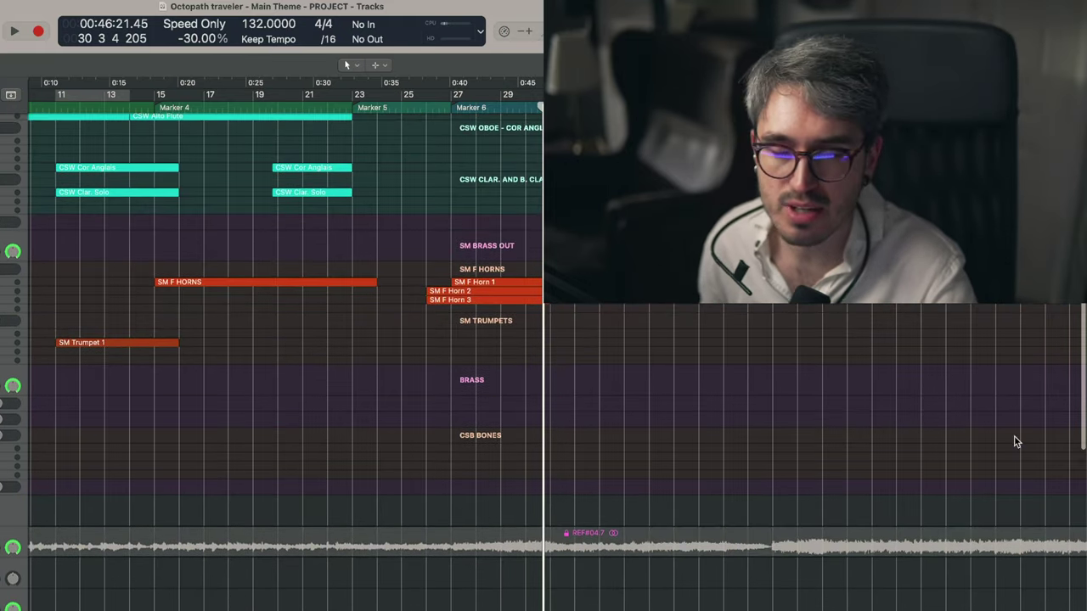
scroll(647, 464, "up", 3)
scroll(598, 458, "up", 1)
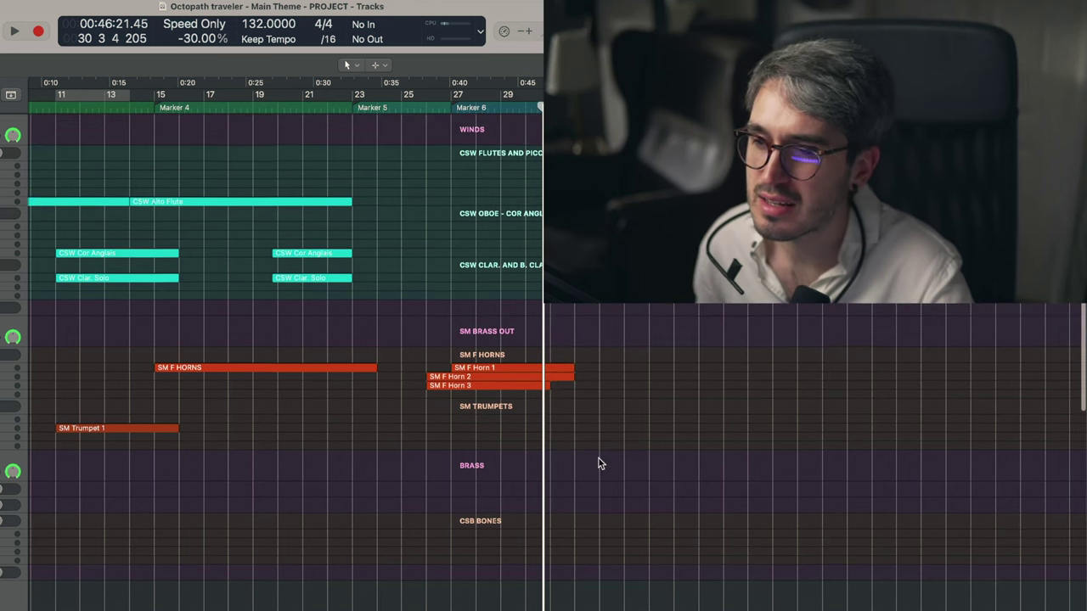
scroll(577, 453, "down", 10)
scroll(469, 425, "down", 4)
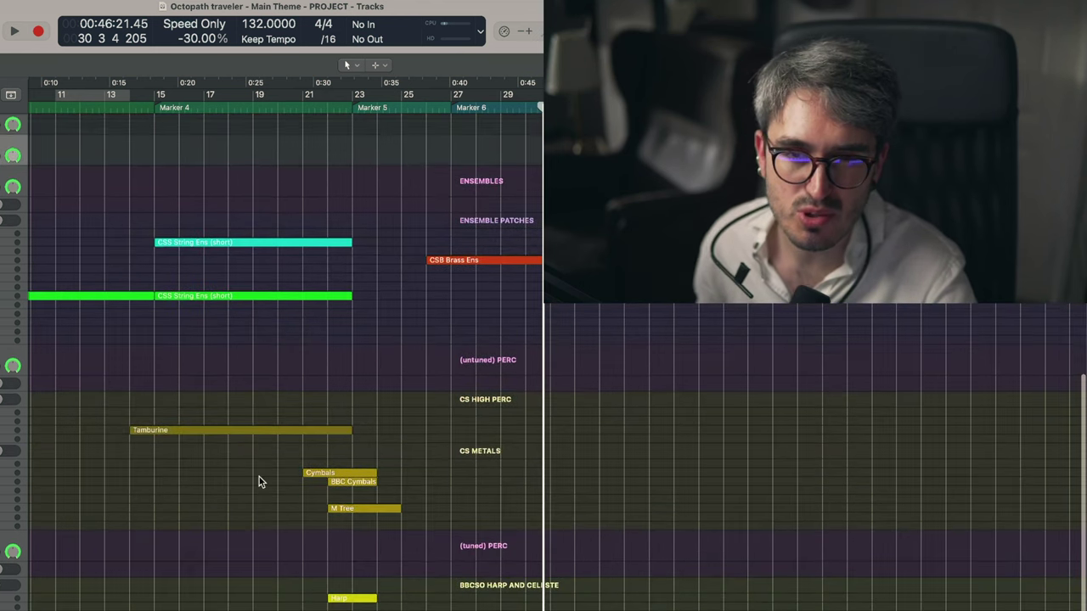
scroll(247, 478, "up", 5)
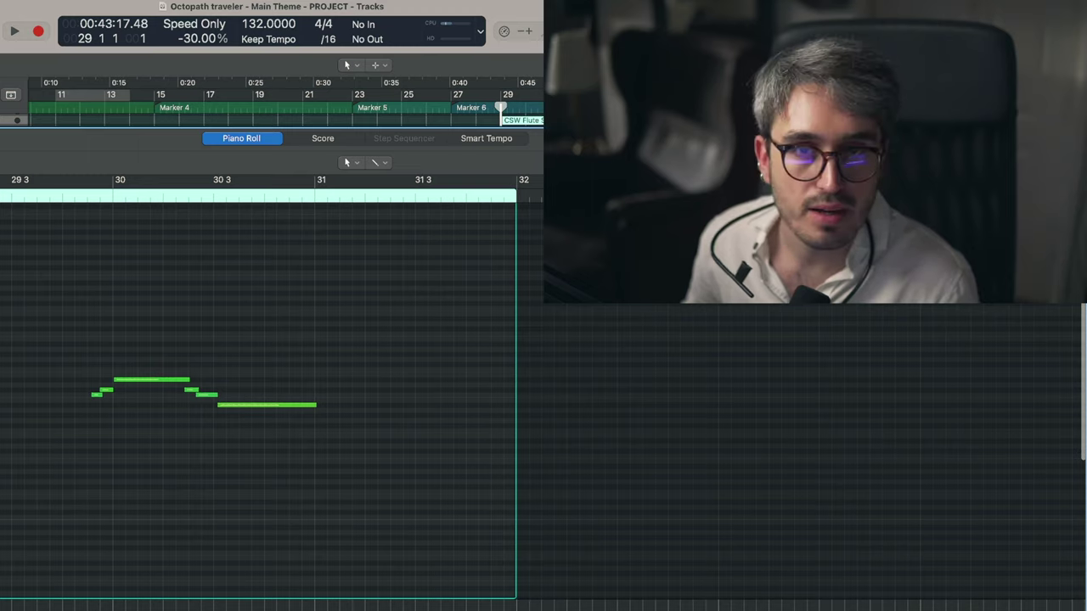
key("e")
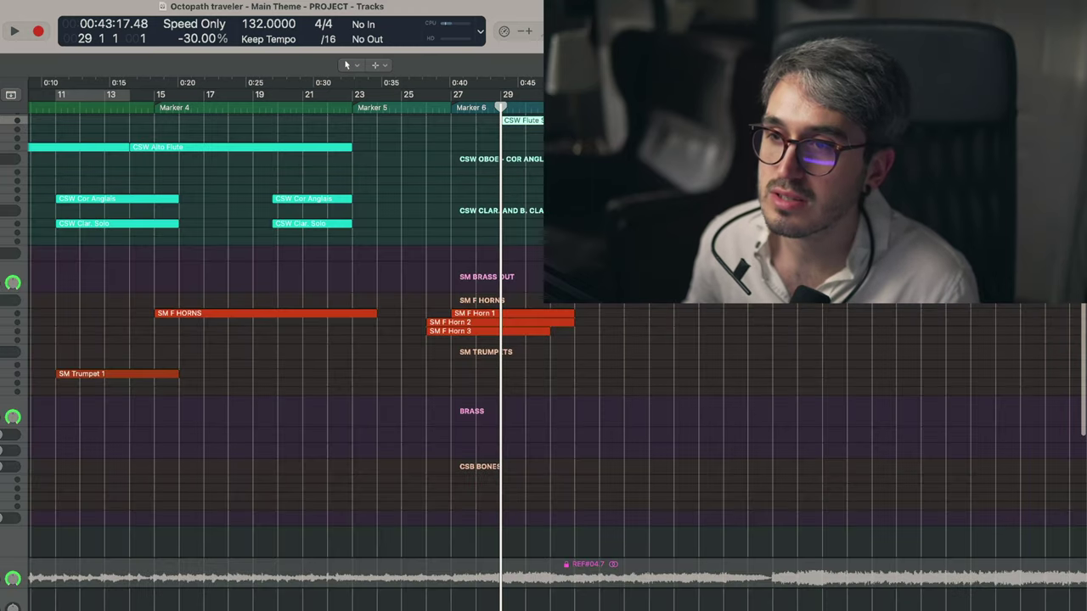
scroll(513, 155, "up", 2)
scroll(514, 155, "up", 1)
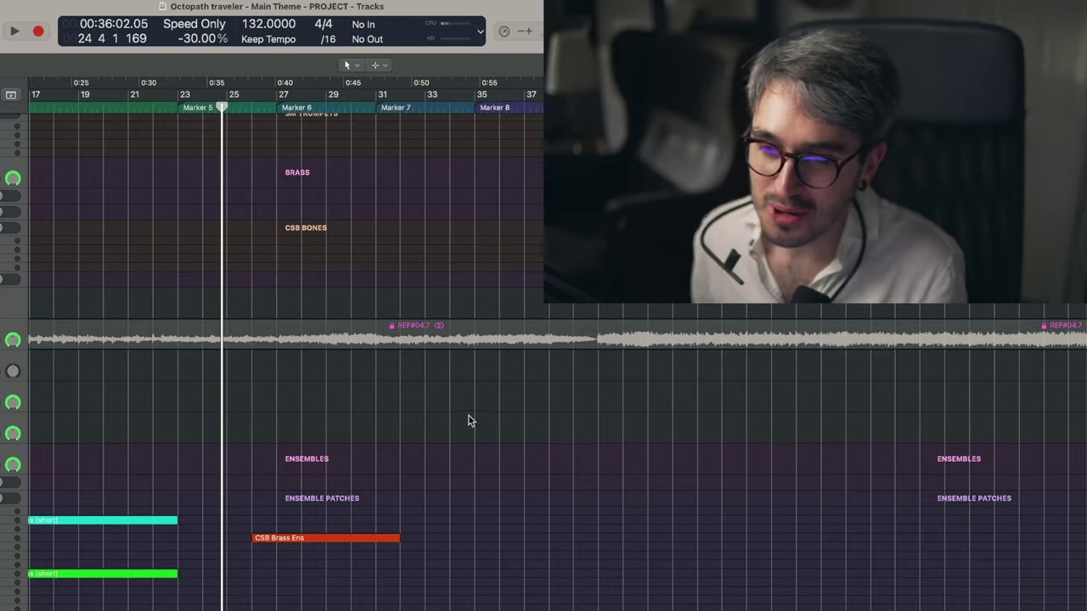
scroll(468, 420, "left", 5)
scroll(300, 463, "down", 3)
scroll(301, 463, "down", 5)
scroll(509, 518, "down", 2)
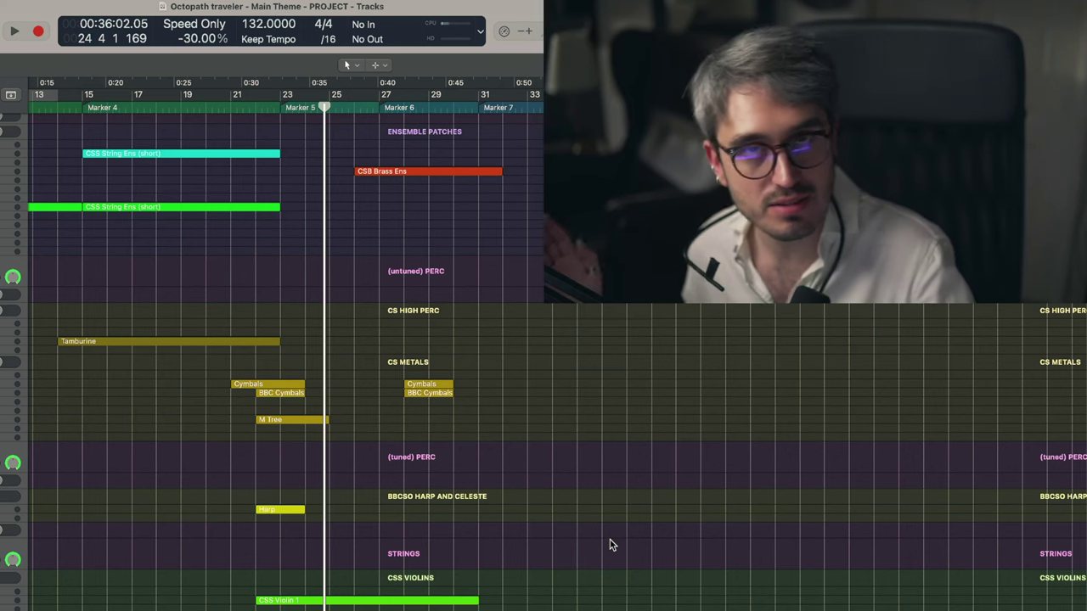
scroll(599, 541, "up", 2)
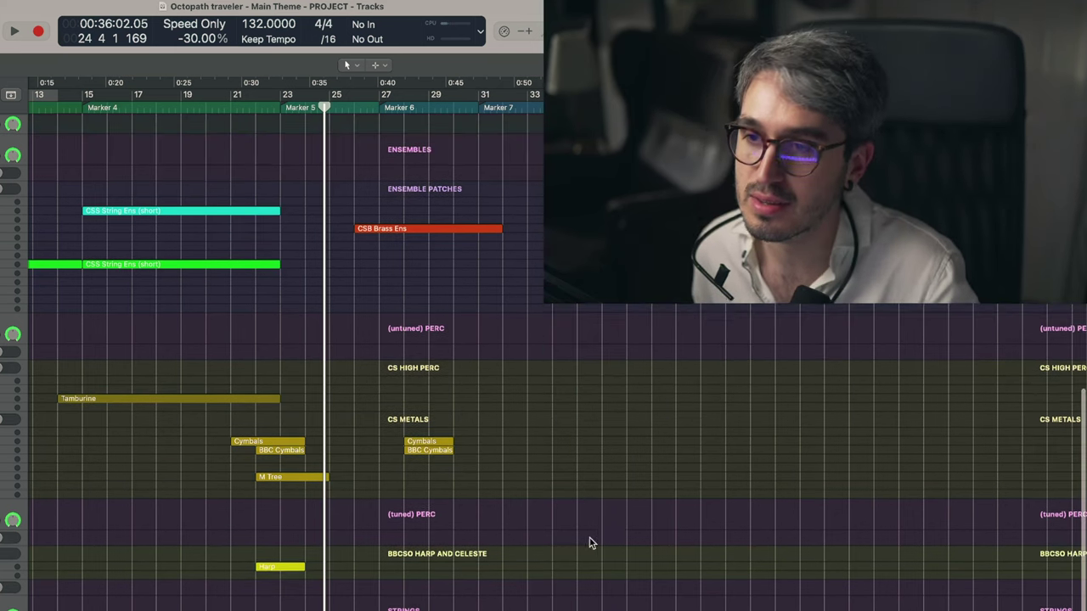
scroll(569, 526, "up", 4)
scroll(554, 516, "up", 4)
scroll(557, 520, "right", 2)
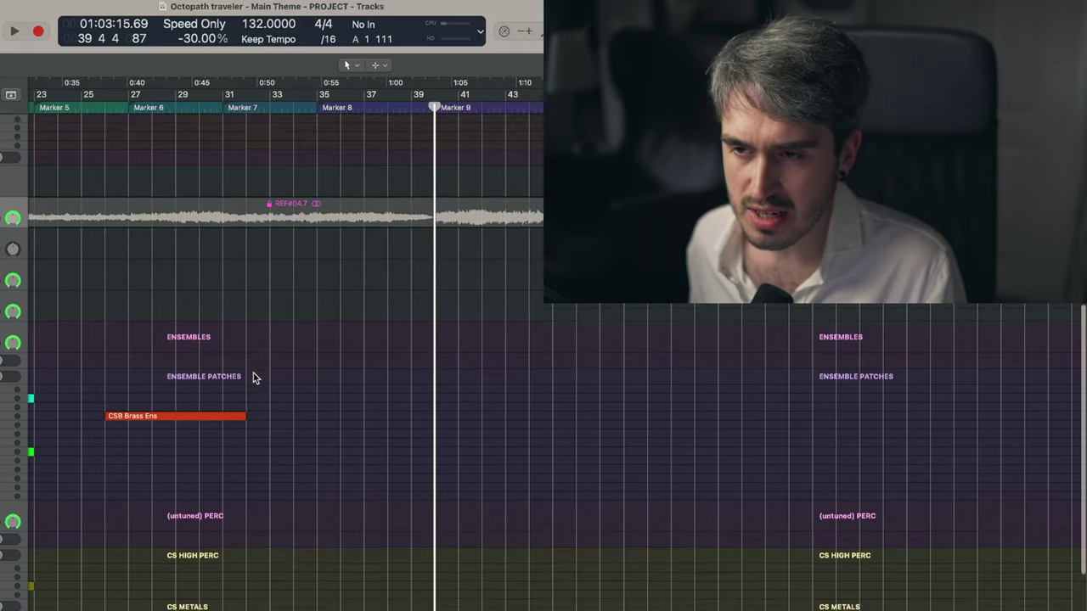
scroll(255, 376, "down", 10)
scroll(252, 372, "down", 1)
scroll(251, 388, "up", 3)
scroll(253, 390, "up", 2)
scroll(263, 394, "up", 1)
scroll(267, 396, "up", 8)
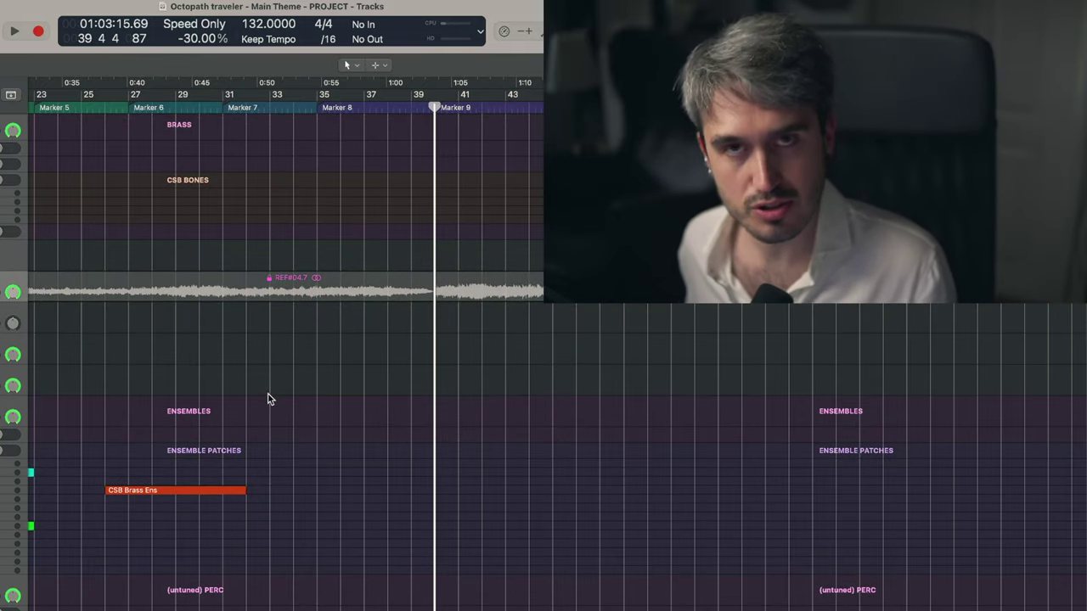
scroll(273, 387, "right", 3)
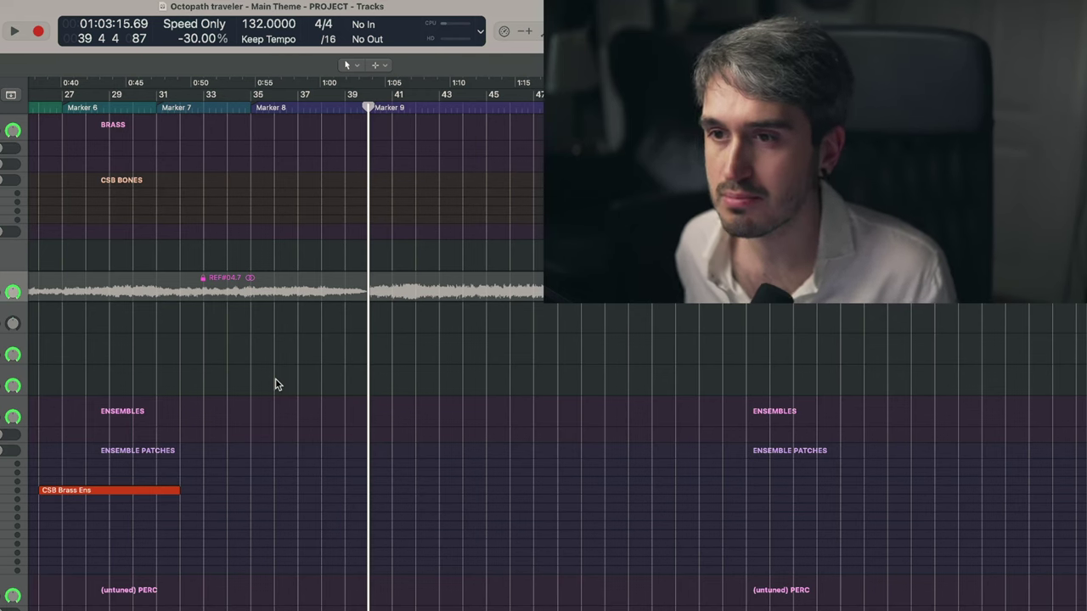
scroll(275, 384, "down", 1)
scroll(221, 380, "down", 3)
scroll(170, 376, "down", 5)
scroll(281, 474, "down", 5)
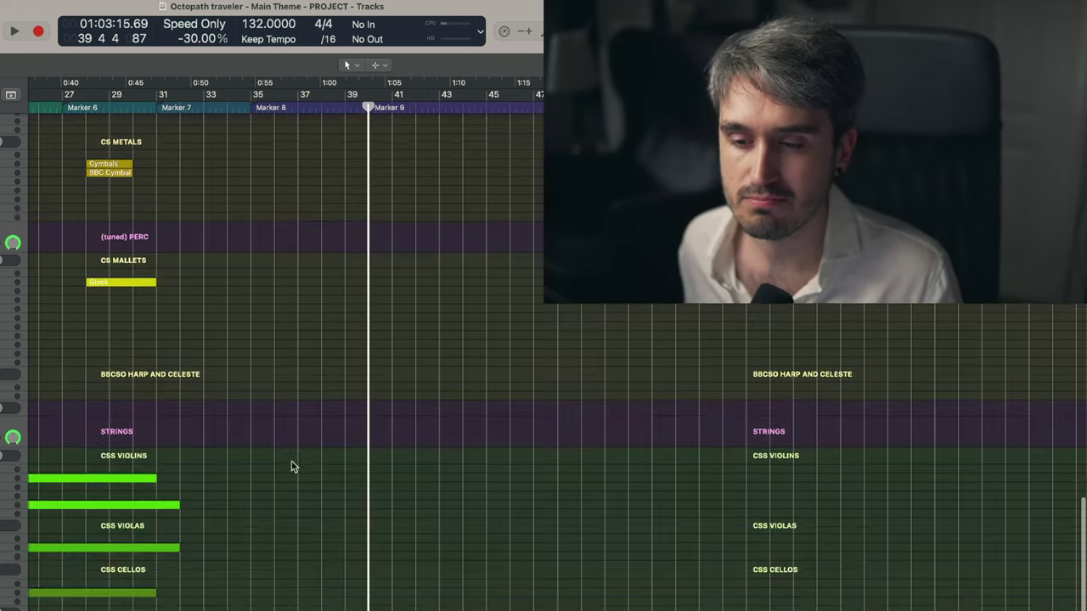
scroll(276, 490, "up", 2)
scroll(279, 486, "up", 4)
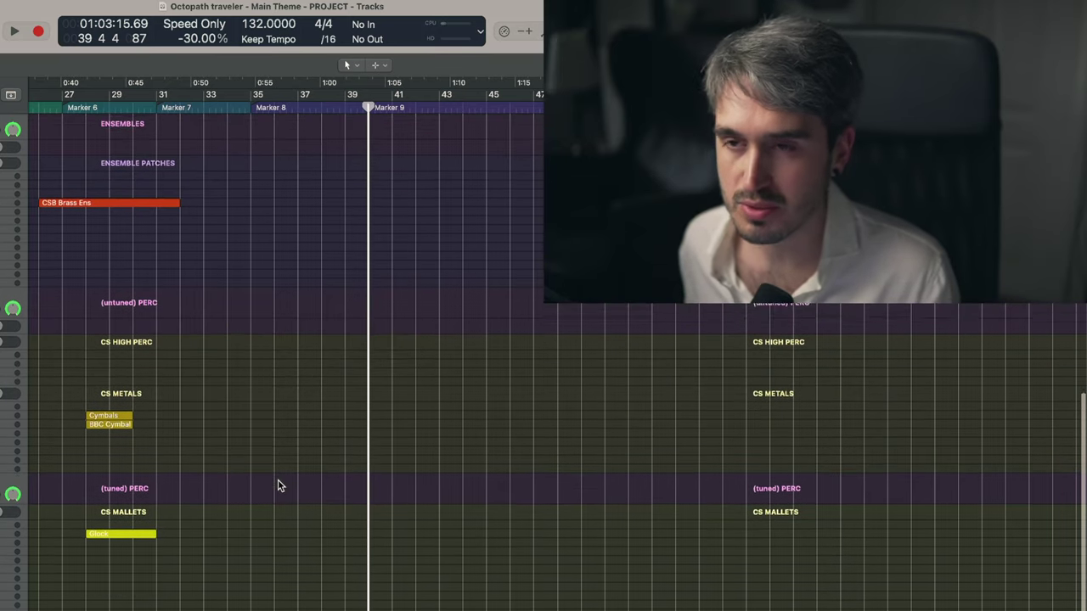
scroll(272, 476, "down", 6)
scroll(262, 484, "down", 10)
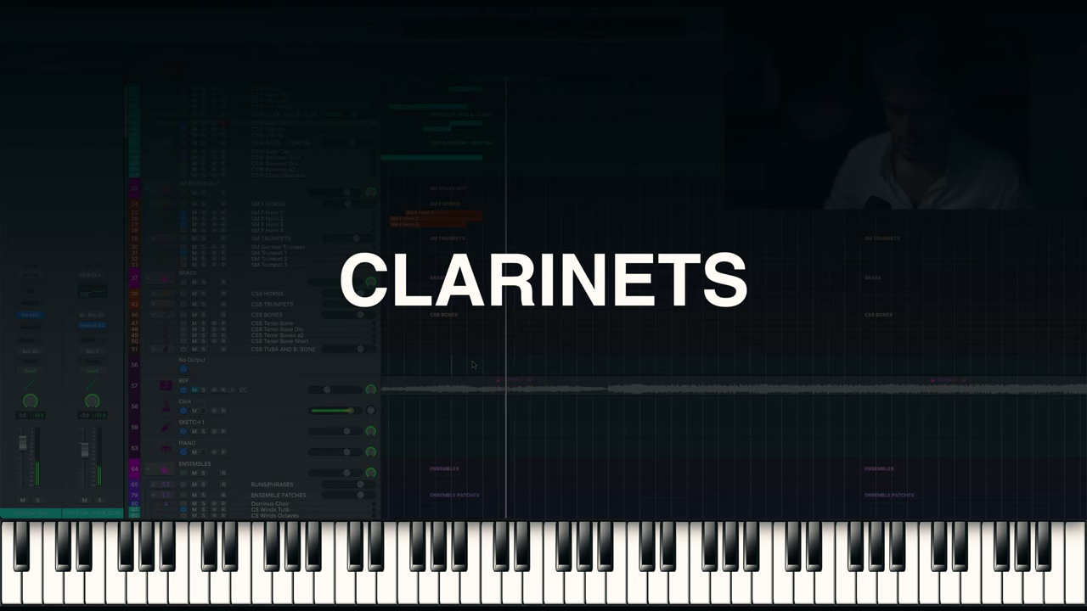
Step: Scroll down the track list to the CSW Clar. and B. Clar. track
scroll(472, 365, "down", 2)
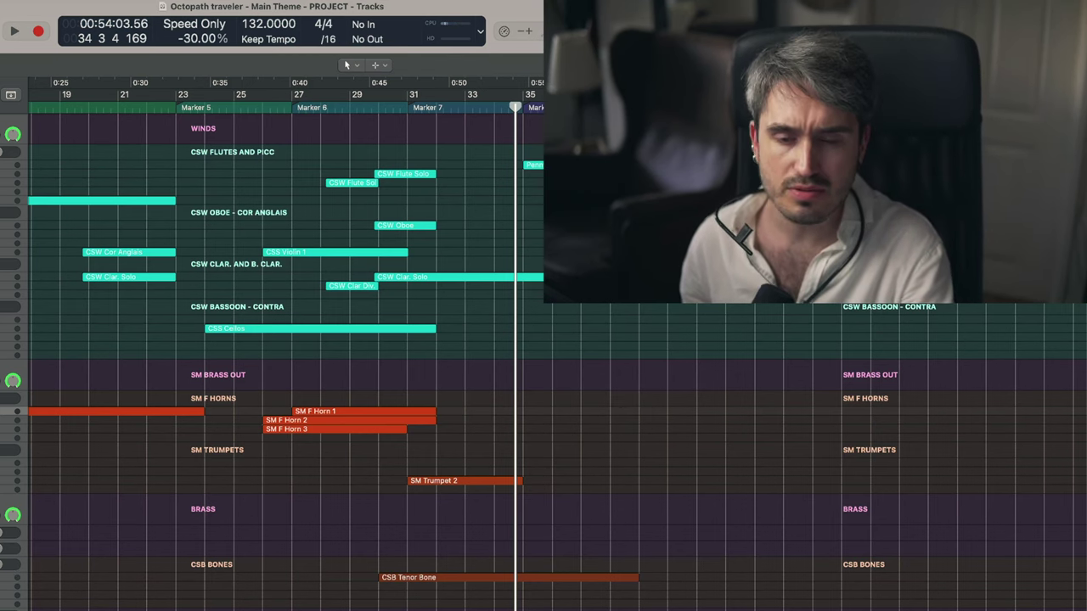
Step: Scroll the tracks area to locate Marker 9 on the REF region
scroll(597, 530, "down", 3)
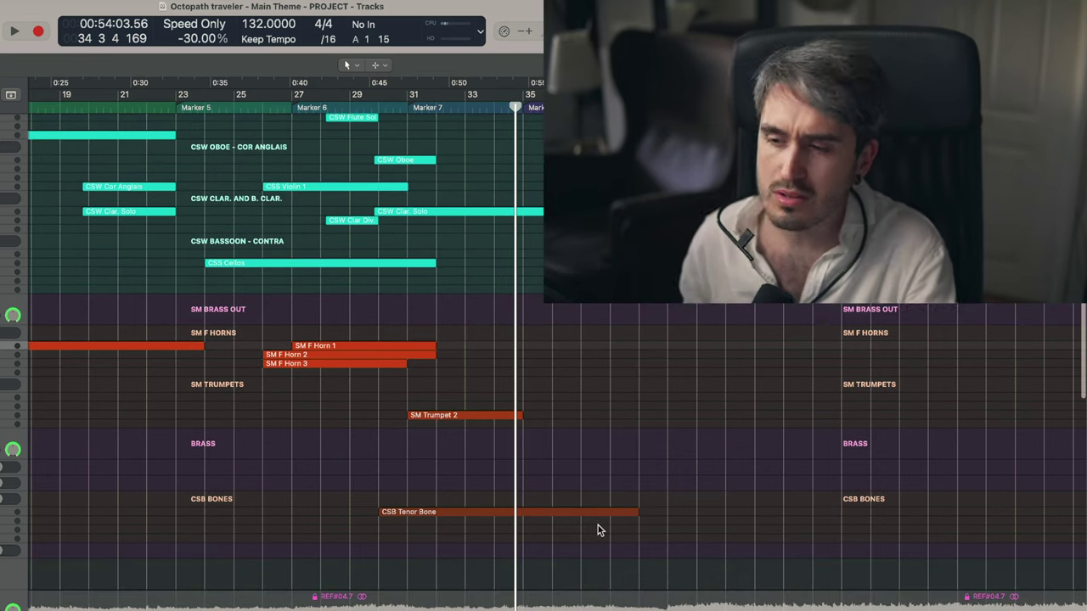
scroll(597, 530, "up", 3)
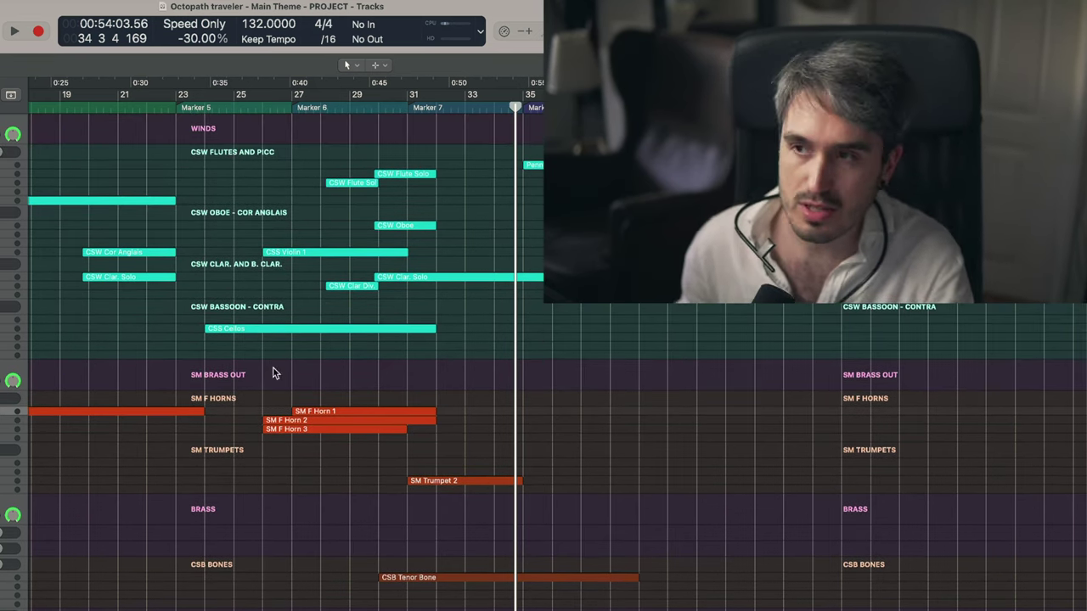
scroll(509, 475, "right", 5)
scroll(512, 475, "left", 3)
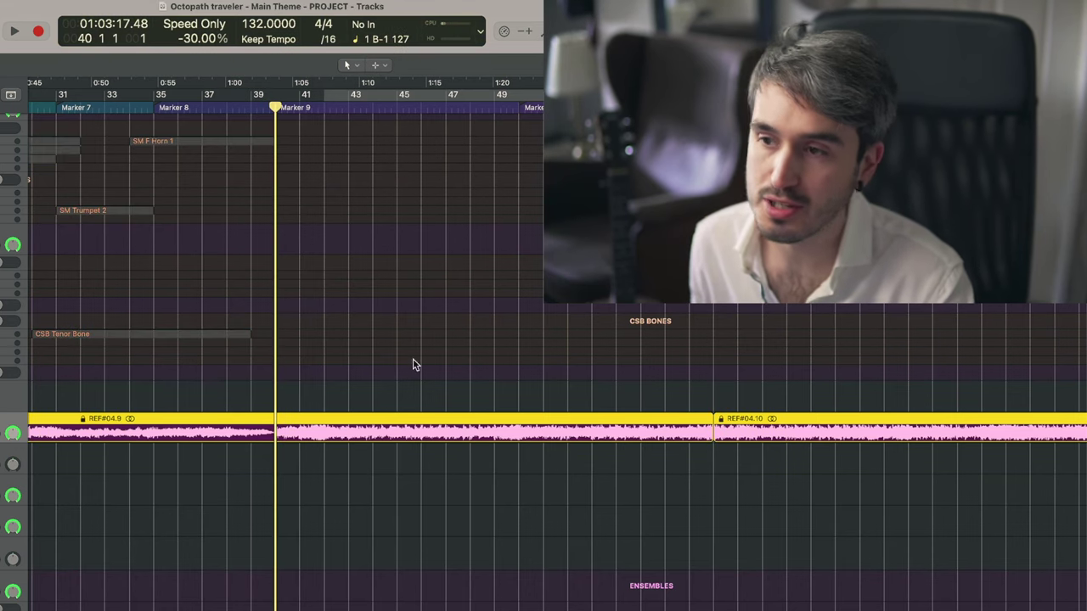
Step: Deselect the REF regions and play the arrangement from Marker 9
scroll(312, 296, "right", 1)
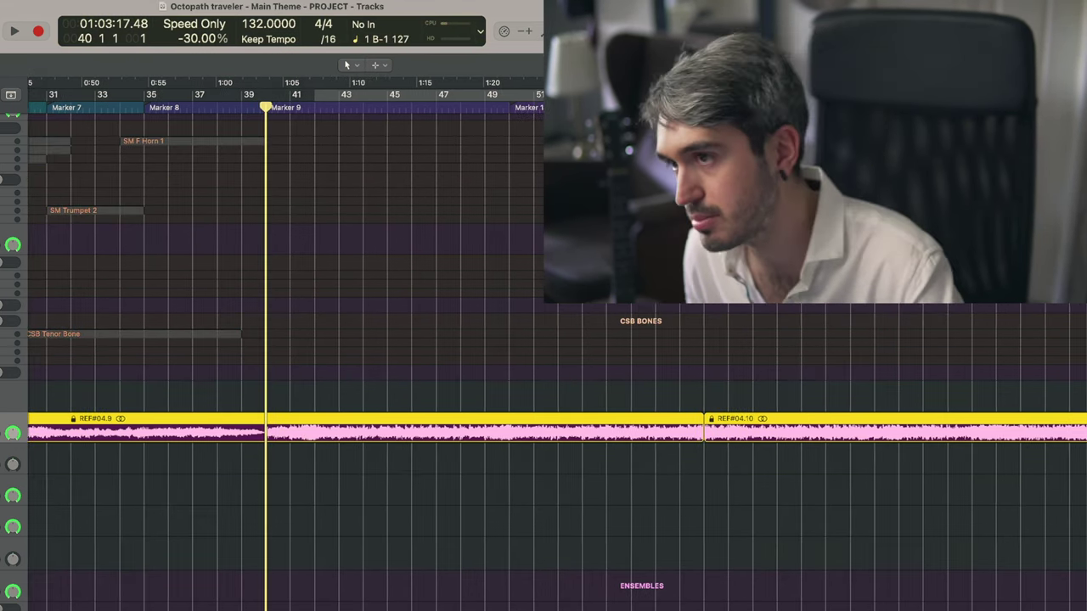
left_click(477, 344)
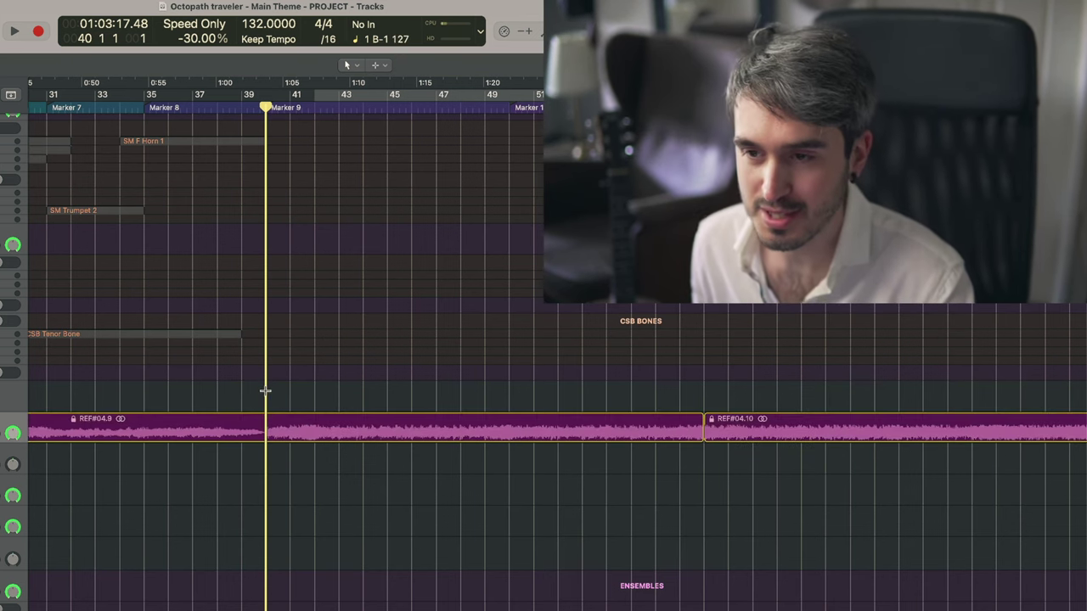
key("space")
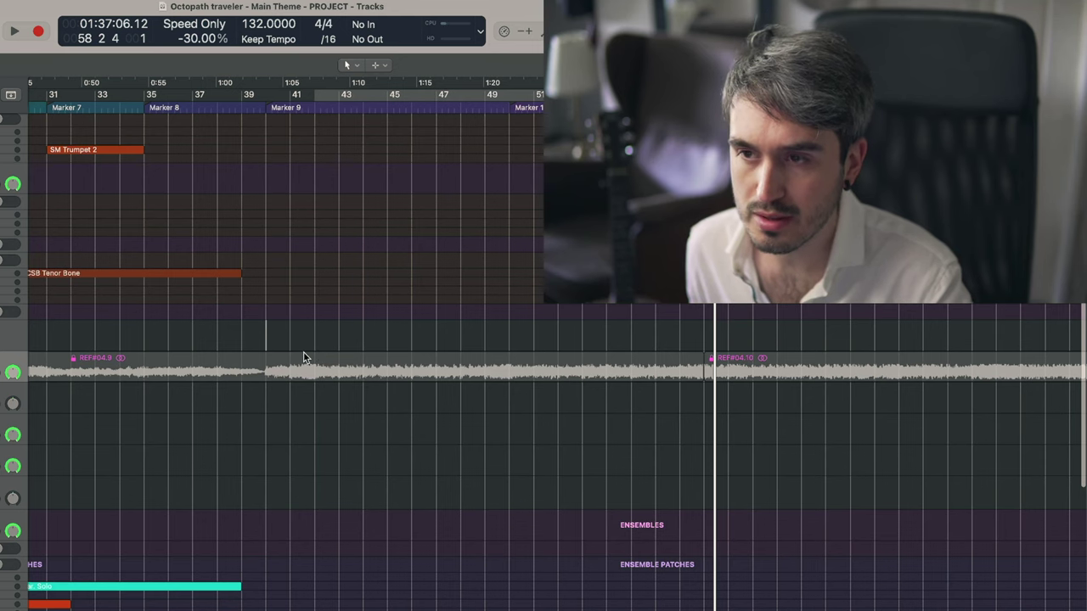
Step: Scroll through the percussion tracks to review the new regions from bar 41
scroll(318, 386, "down", 2)
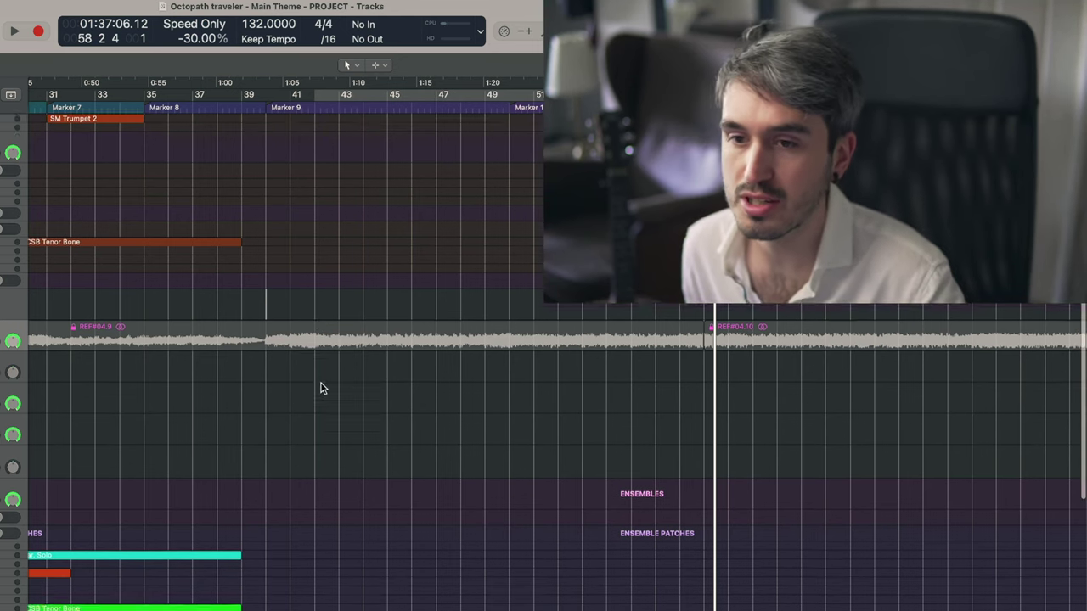
scroll(288, 377, "down", 1)
scroll(343, 379, "down", 5)
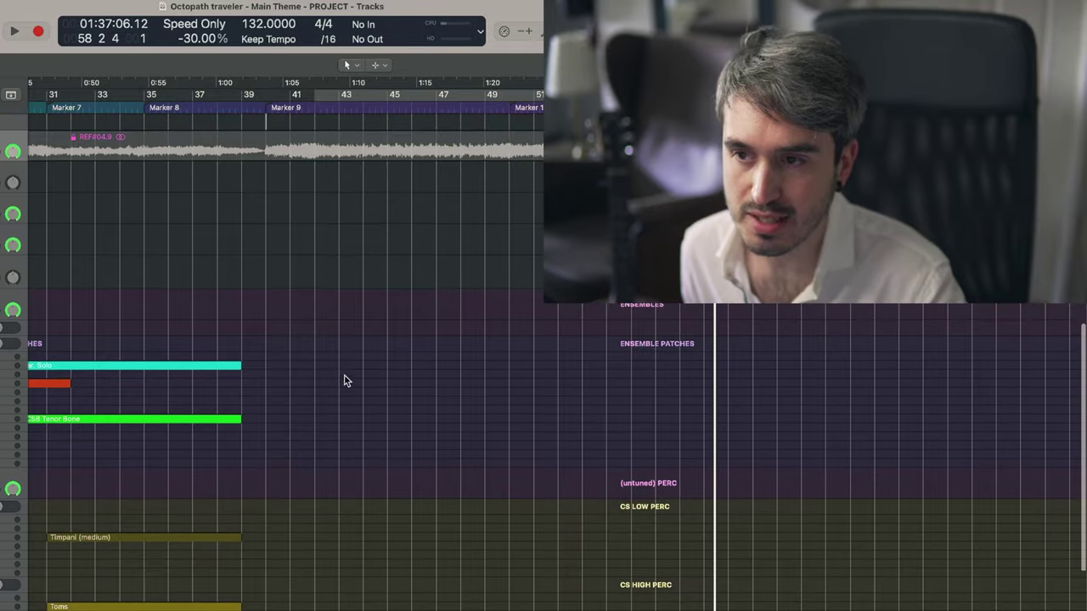
scroll(335, 400, "down", 2)
scroll(336, 405, "up", 2)
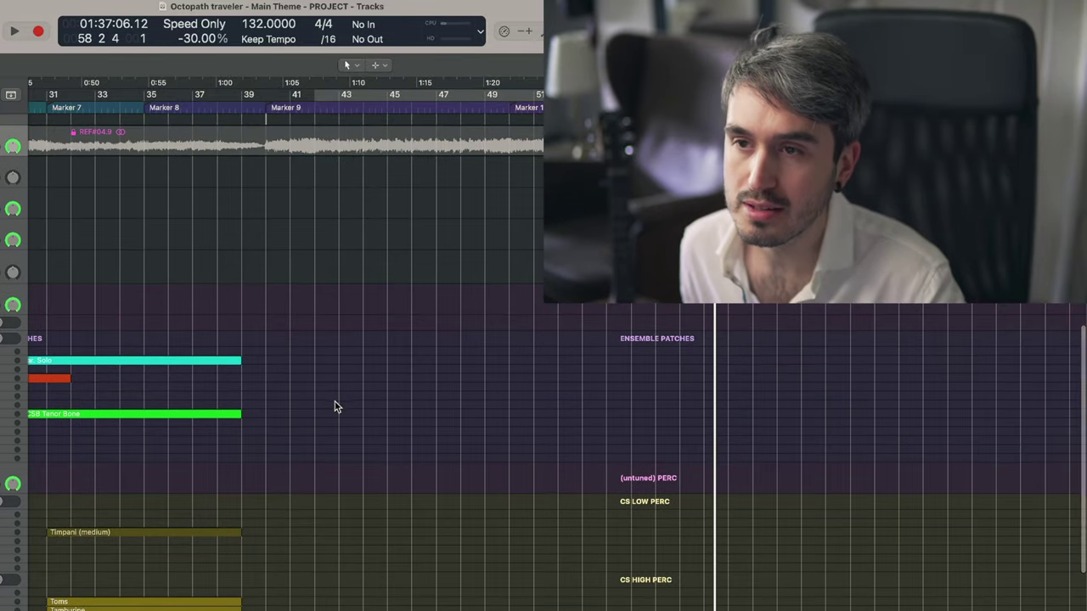
scroll(335, 405, "down", 2)
scroll(330, 411, "down", 3)
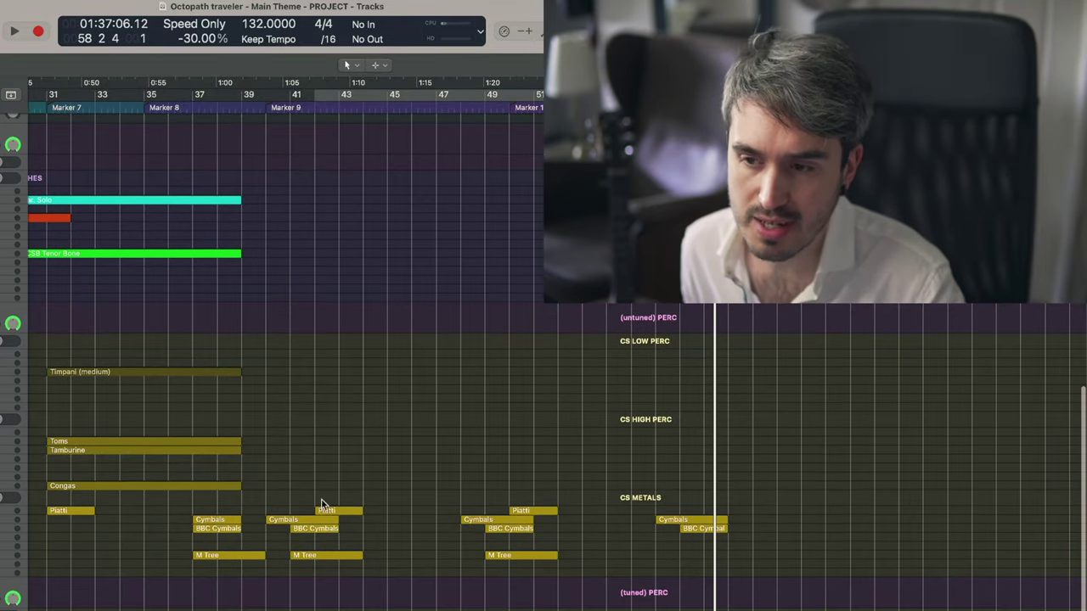
scroll(328, 458, "down", 3)
scroll(330, 403, "down", 2)
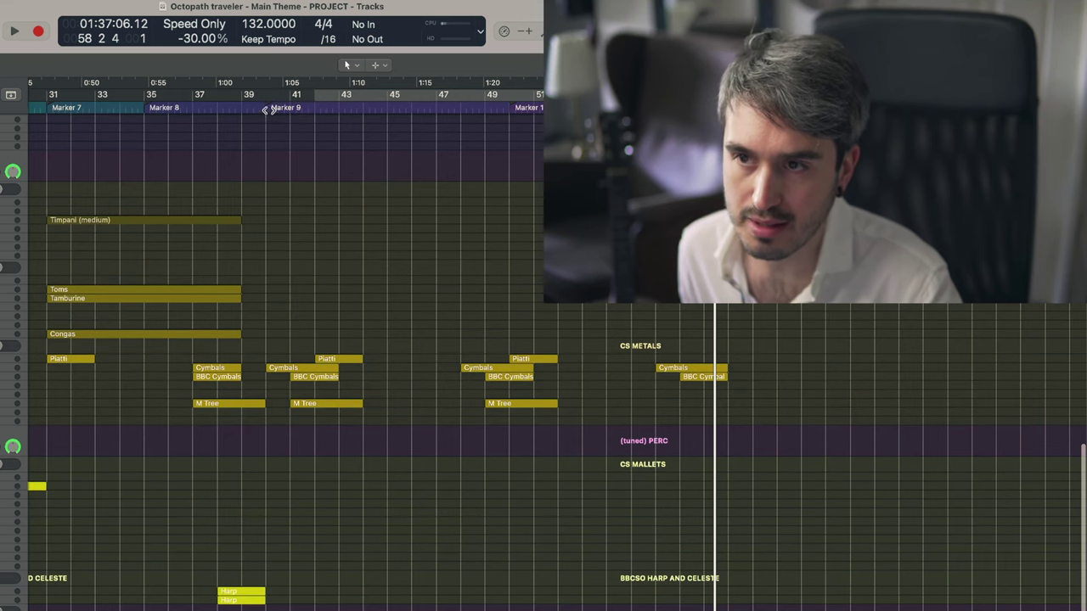
scroll(522, 345, "right", 1)
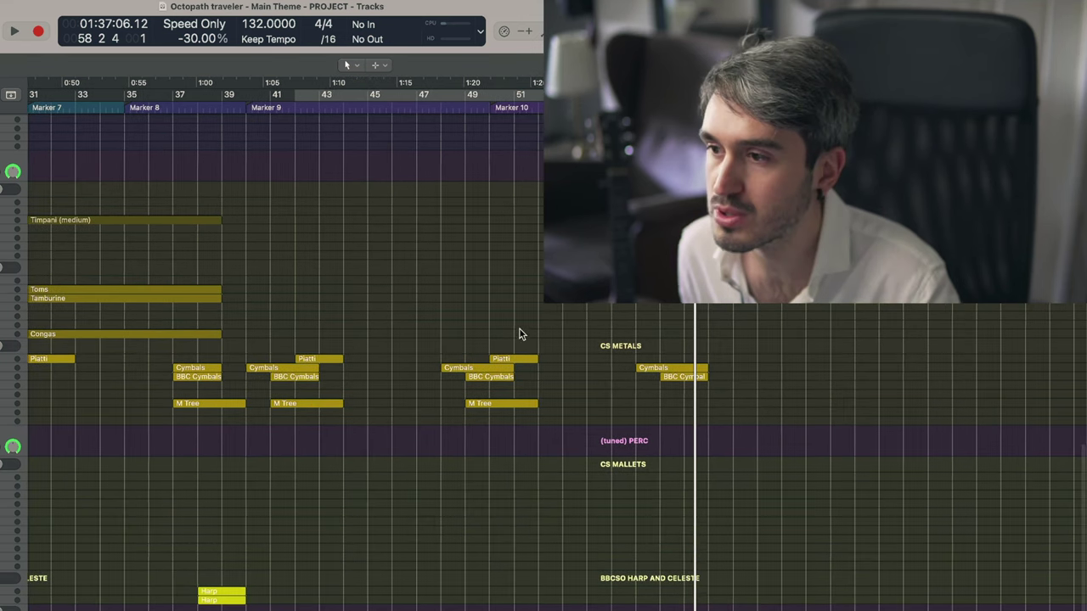
scroll(518, 356, "up", 3)
scroll(255, 424, "up", 1)
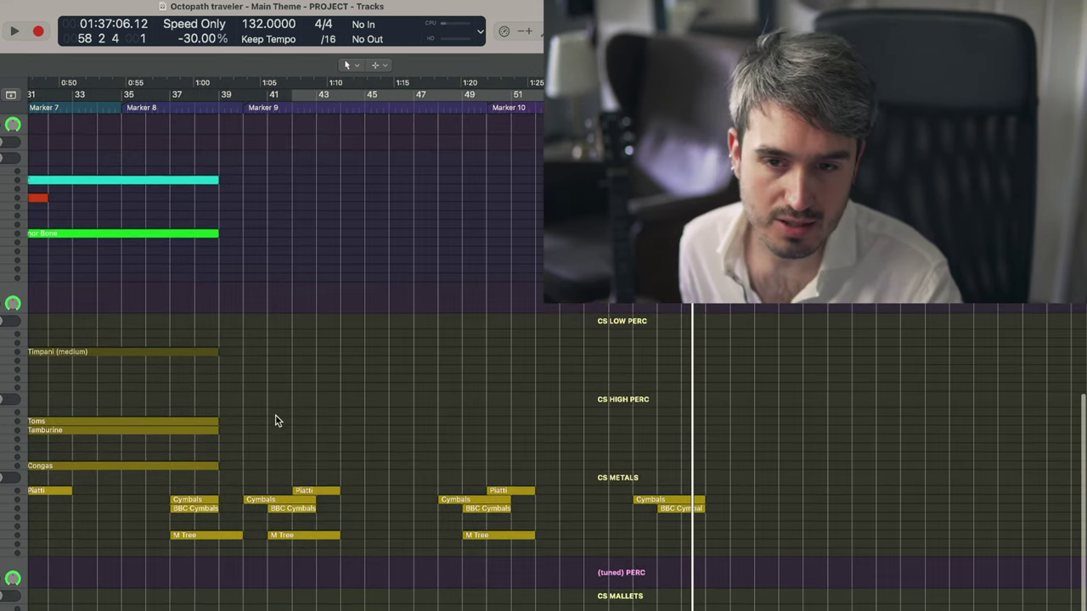
scroll(273, 416, "down", 2)
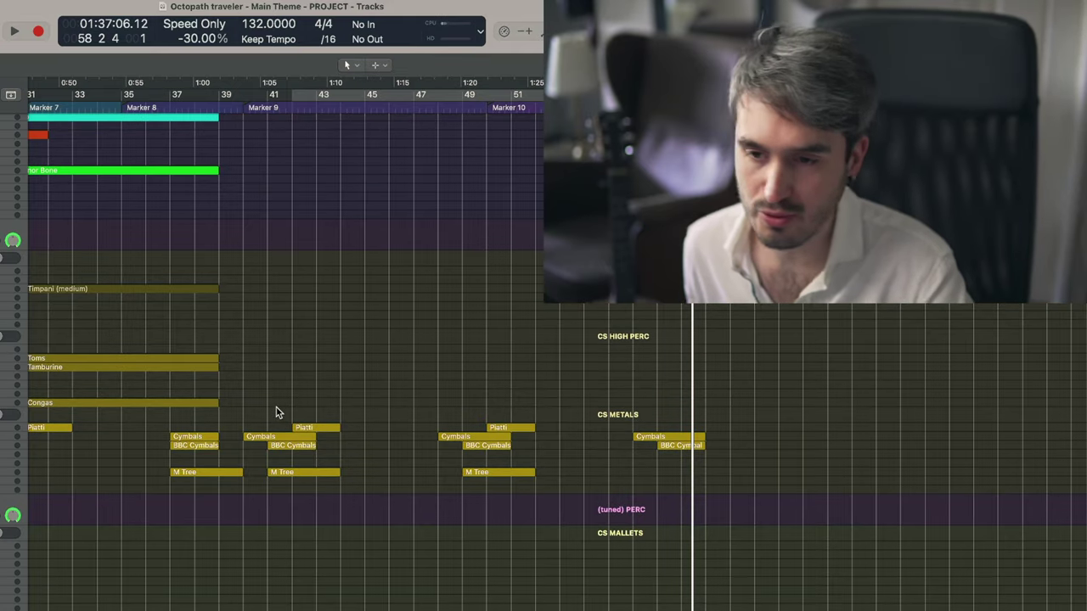
scroll(289, 441, "up", 1)
scroll(259, 450, "up", 1)
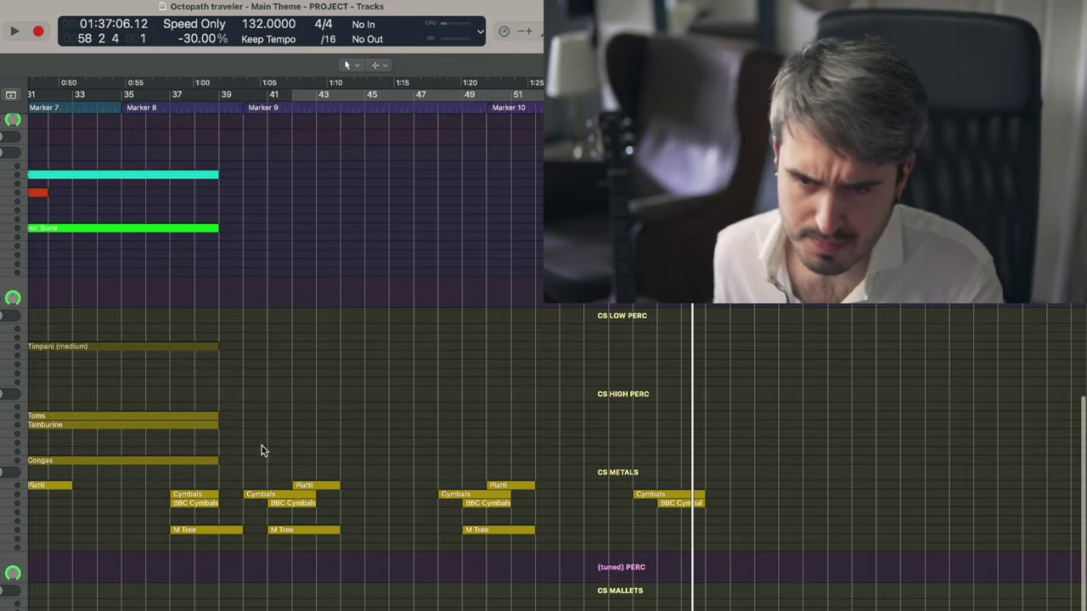
scroll(250, 449, "up", 1)
Step: Select the Tamburine/Clap Loop region, then clear the region selection
left_click(123, 473)
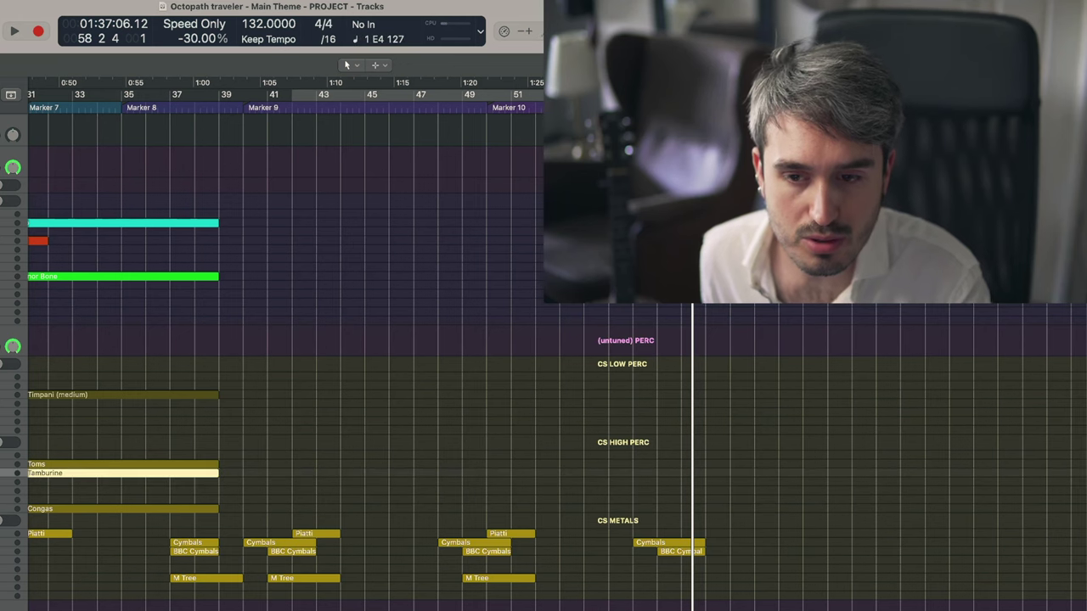
scroll(280, 382, "down", 2)
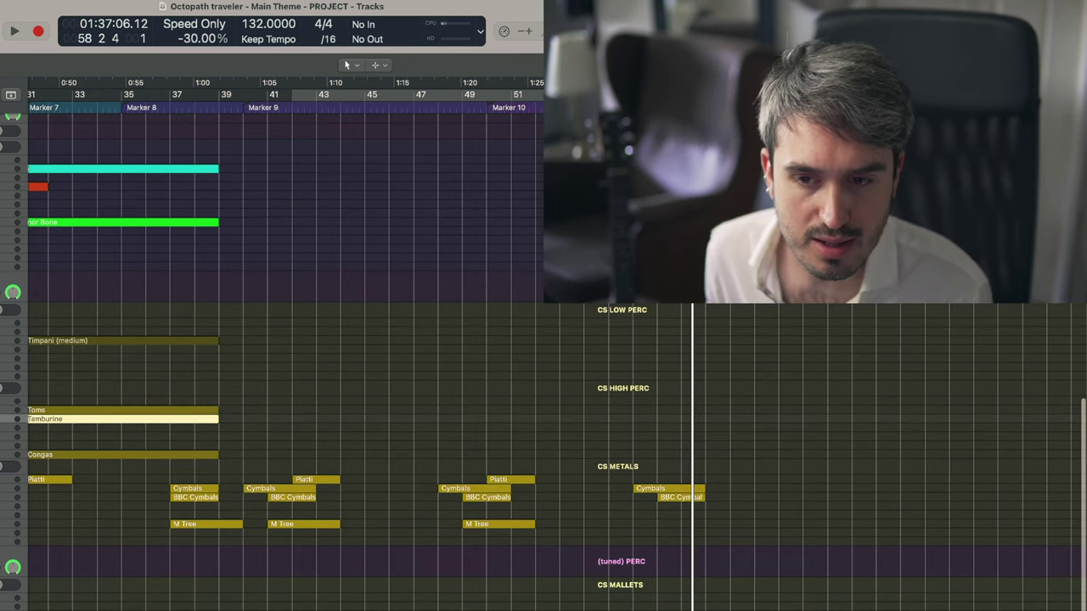
left_click(235, 415)
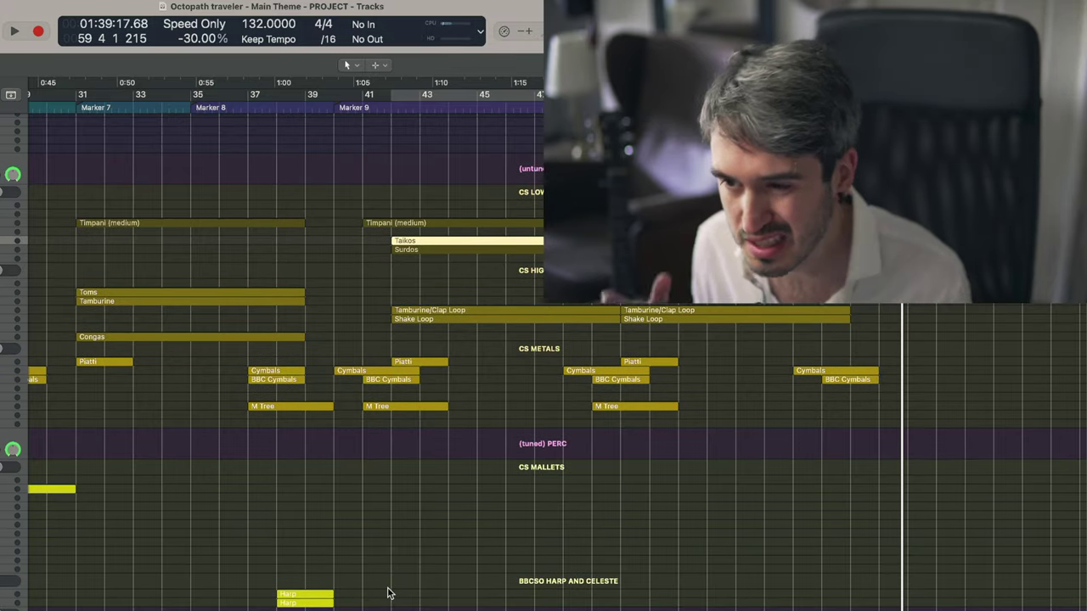
Step: Option-drag copies of the Toms and Congas regions to later bars
scroll(303, 538, "left", 8)
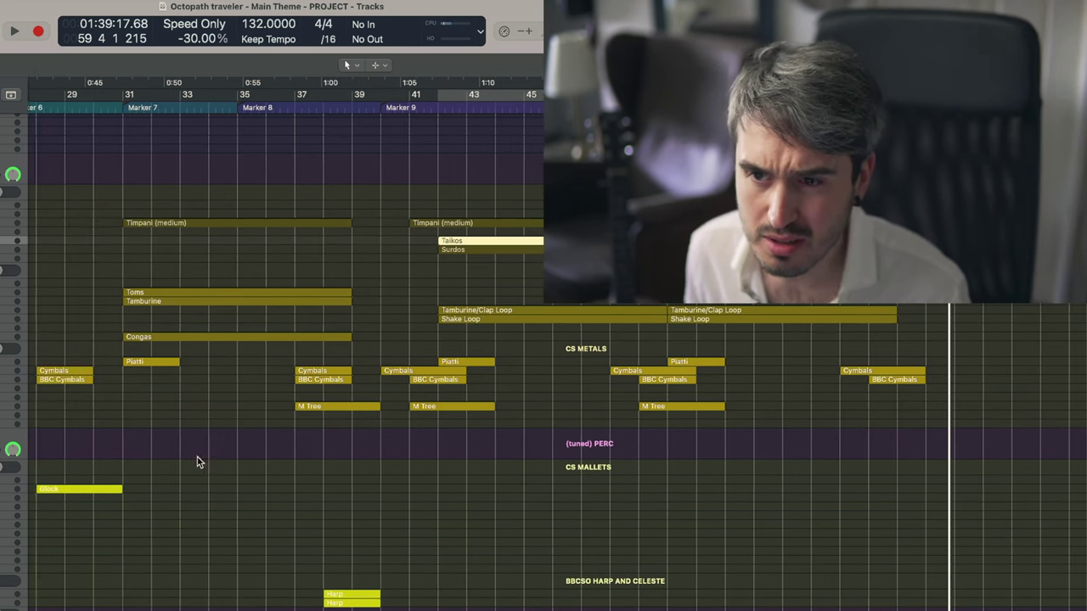
scroll(203, 512, "left", 3)
left_click(359, 292)
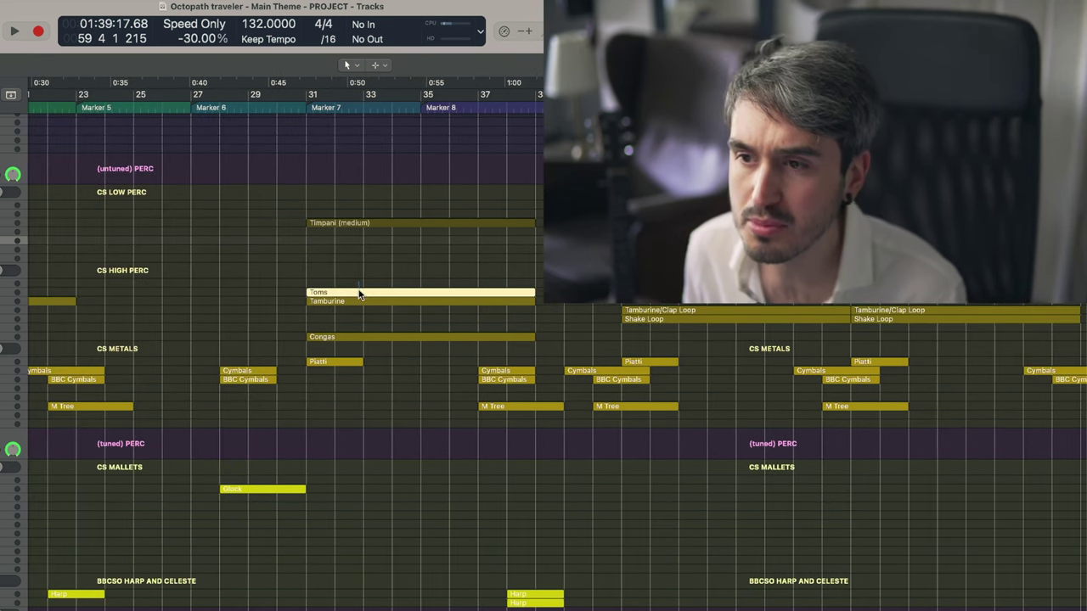
left_click(344, 338, "shift")
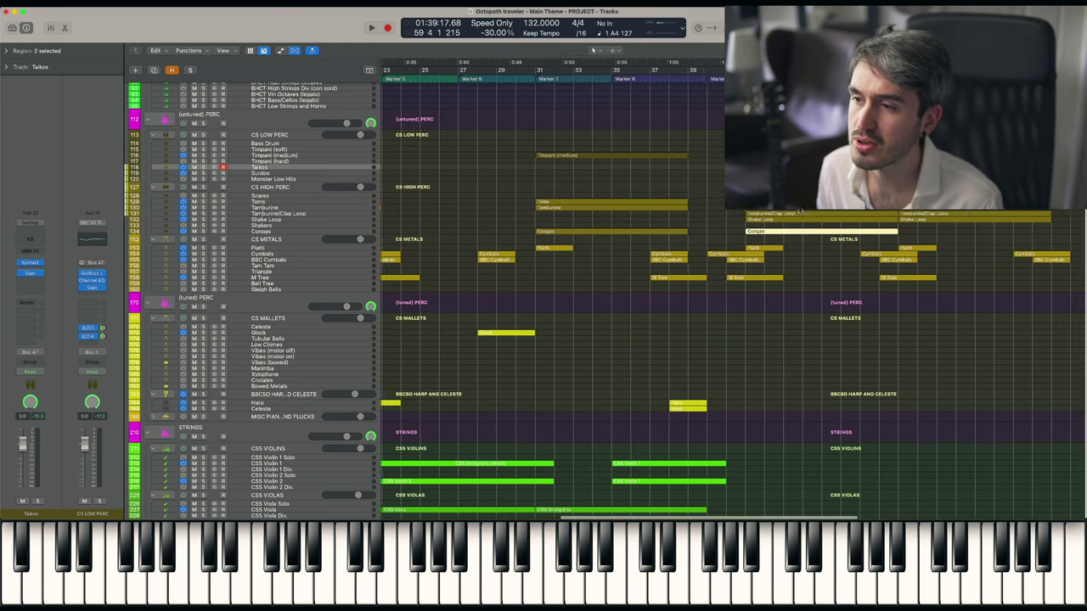
mouse_move(806, 212)
left_mouse_down()
mouse_move(641, 201)
mouse_move(773, 211)
left_mouse_up()
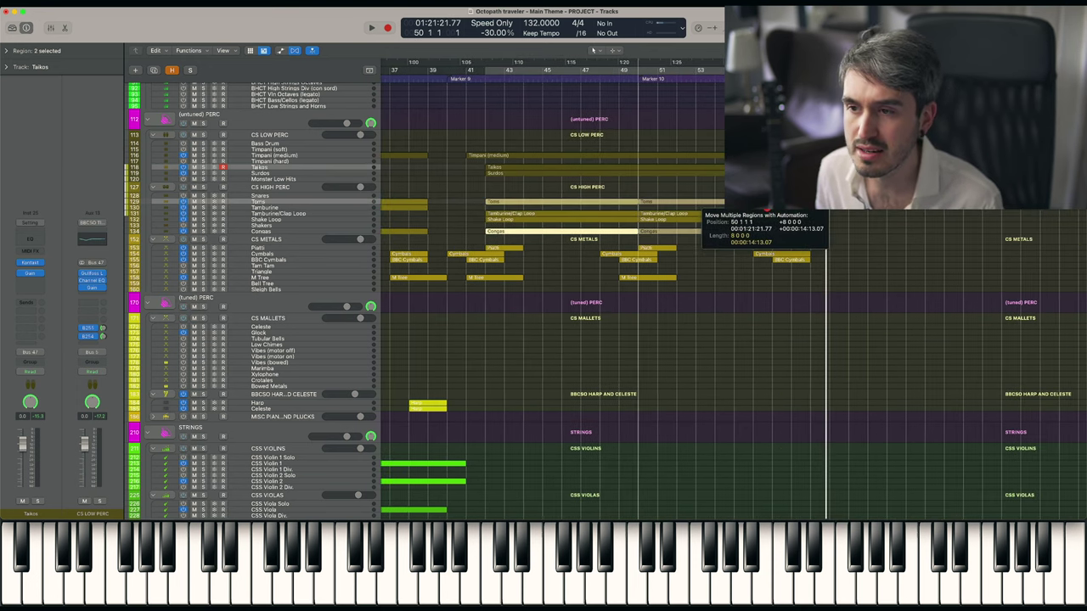
Step: Check all twenty copied notes in the Piano Roll, then close it
key("p")
left_click_drag(524, 225, 608, 306)
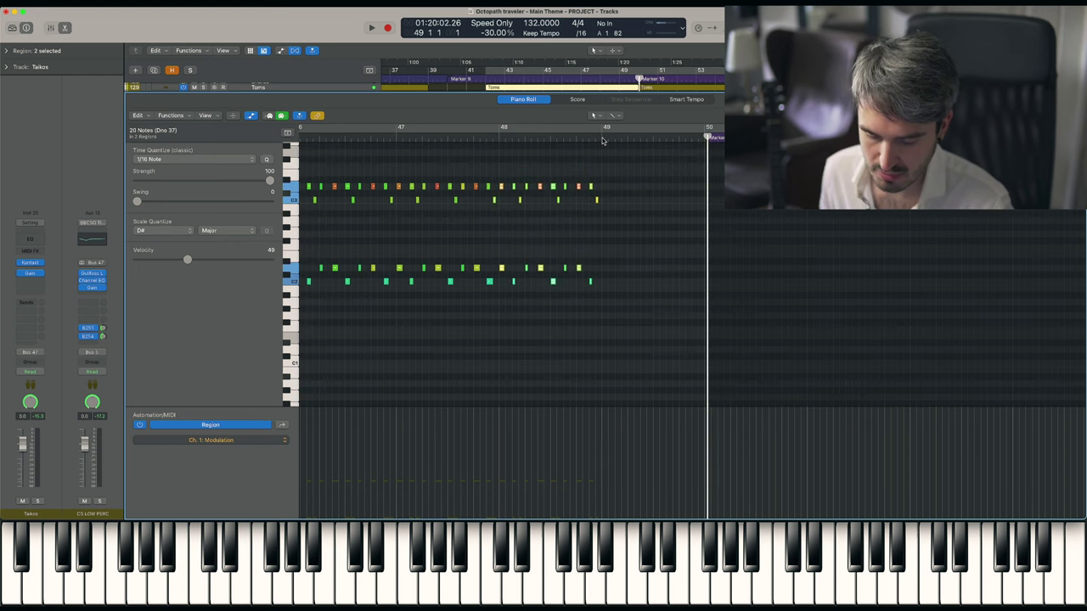
key("p")
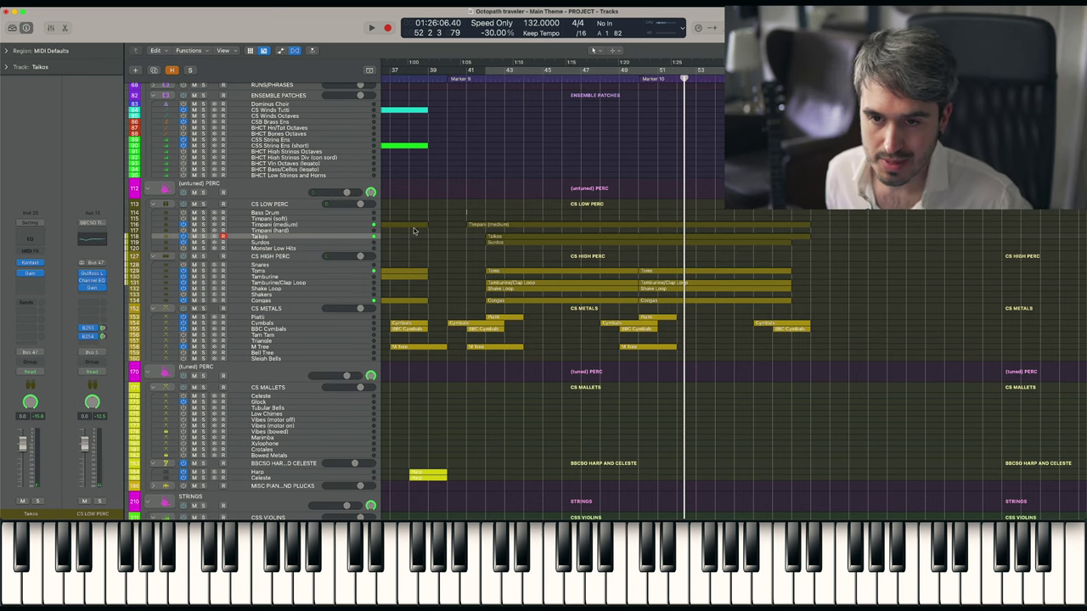
Step: Scroll up to the GTR audio tracks holding the guitar takes from bar 41
scroll(414, 230, "up", 3)
scroll(170, 179, "up", 2)
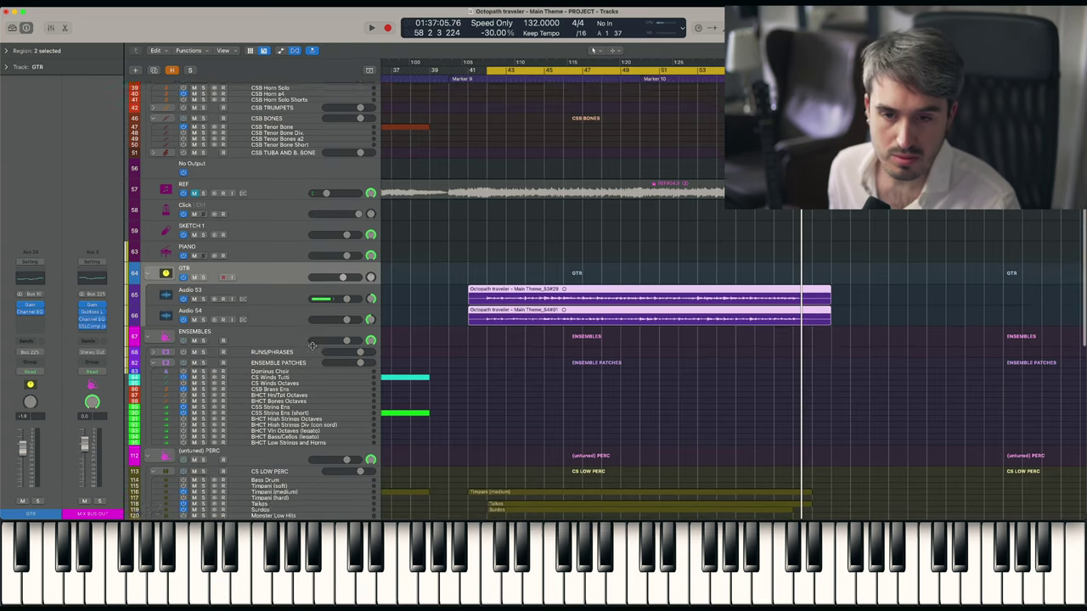
Step: Deselect the guitar audio regions and select the CSS Violin 1 track
scroll(321, 345, "down", 5)
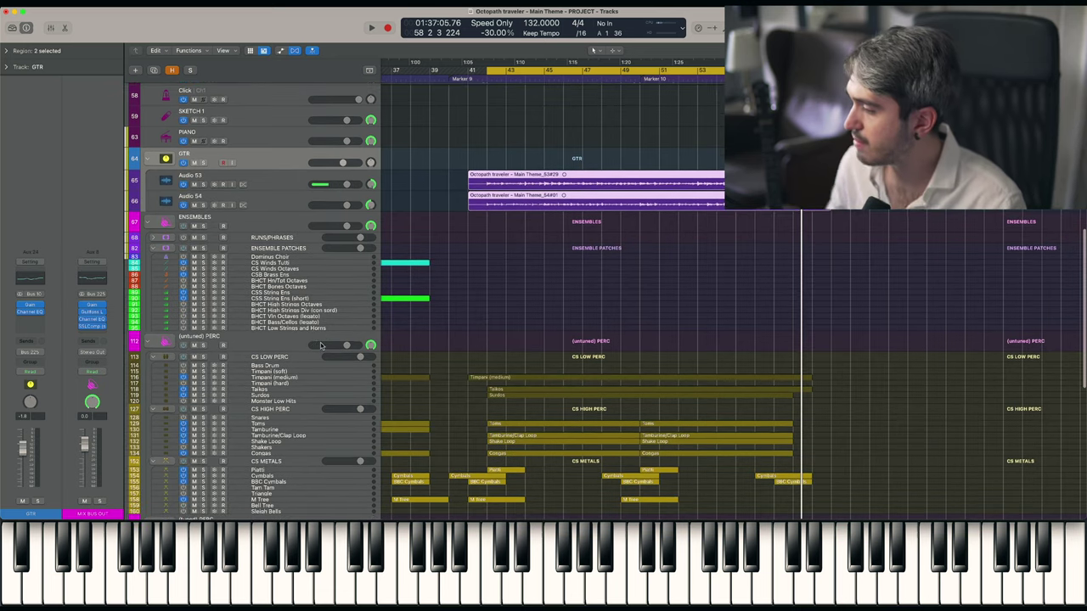
scroll(425, 340, "up", 2)
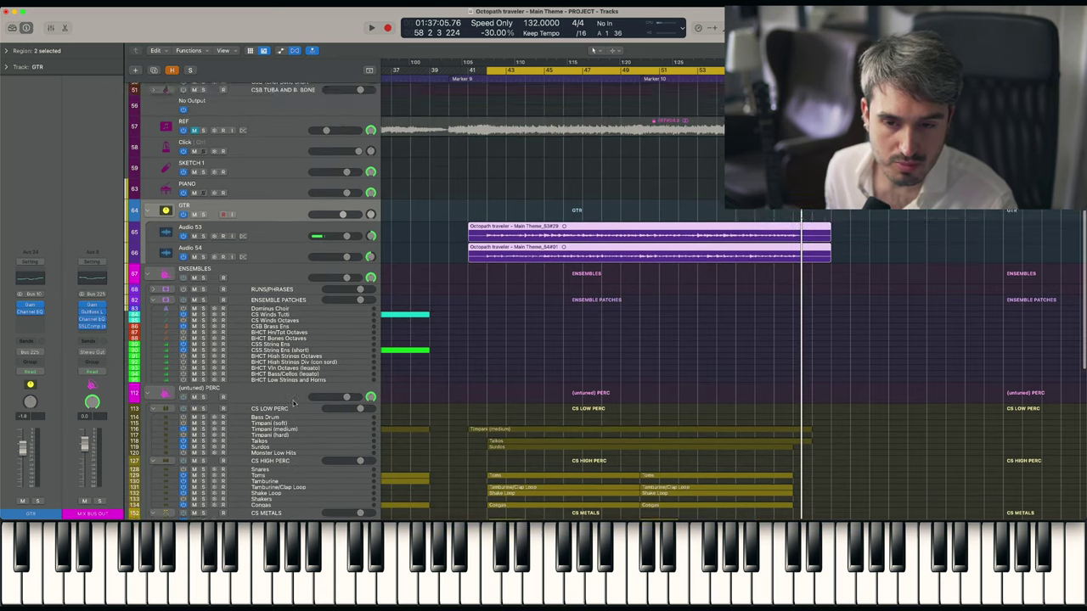
scroll(520, 336, "down", 5)
left_click(479, 225)
scroll(382, 314, "down", 5)
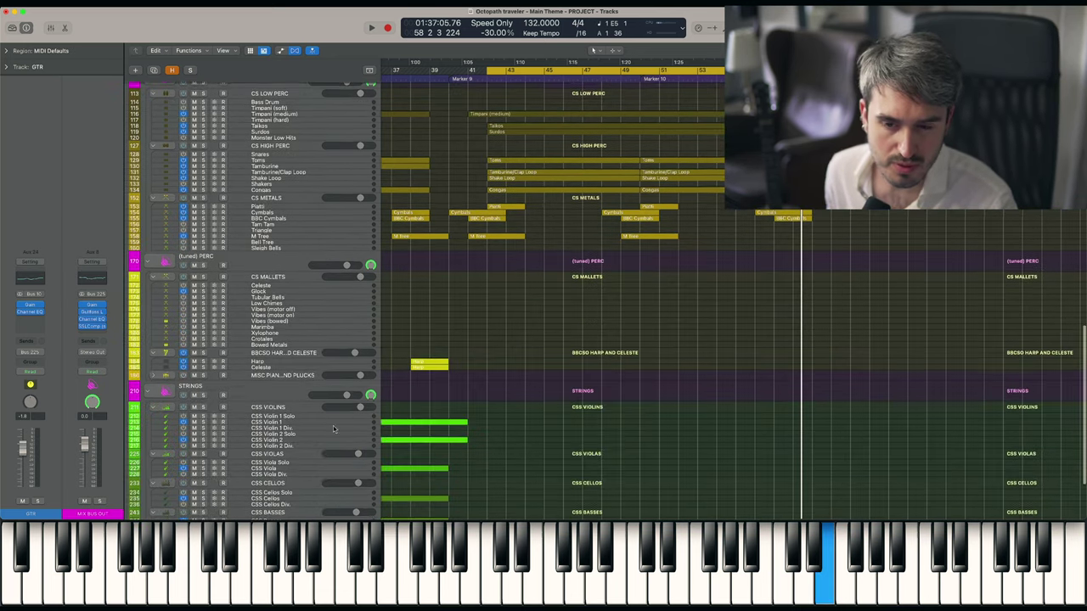
scroll(295, 405, "down", 5)
left_click(280, 350)
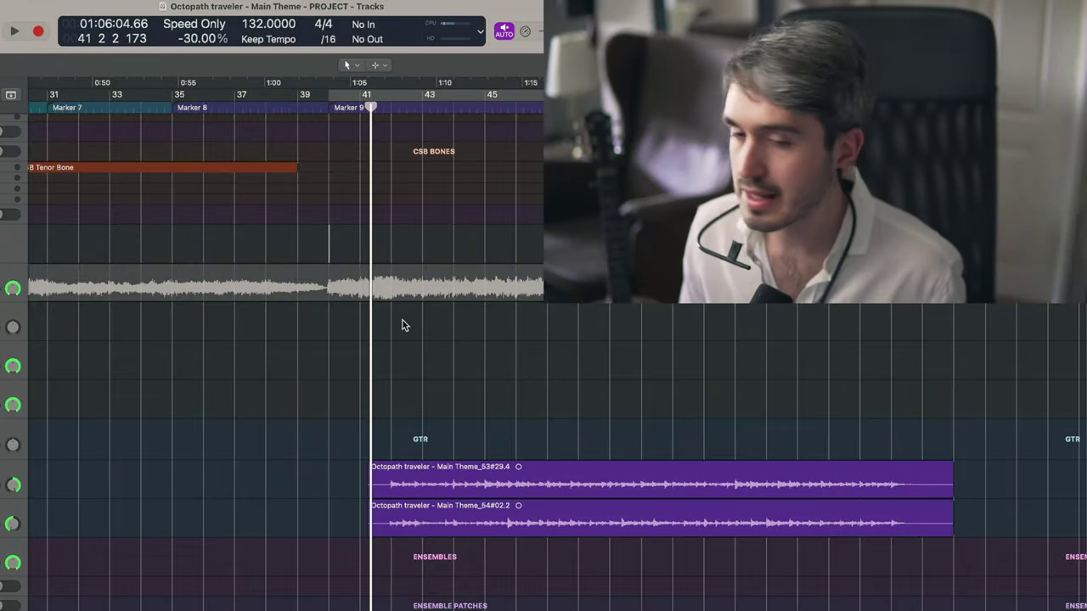
Step: Play back the arrangement with the new CSS Violin 1 part
scroll(412, 331, "down", 5)
scroll(407, 330, "down", 2)
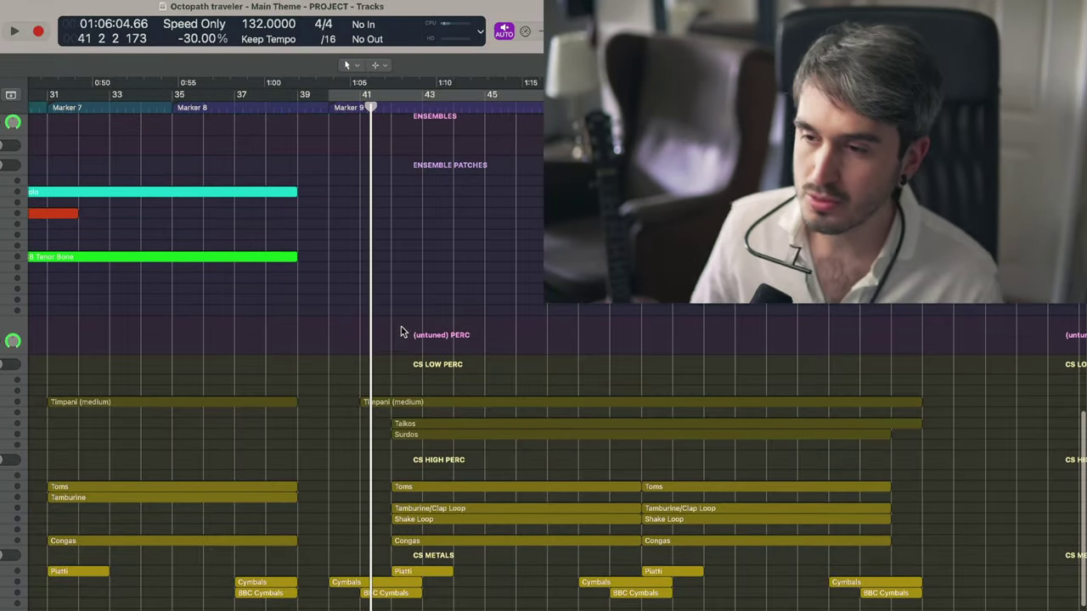
scroll(408, 330, "down", 4)
scroll(407, 330, "down", 4)
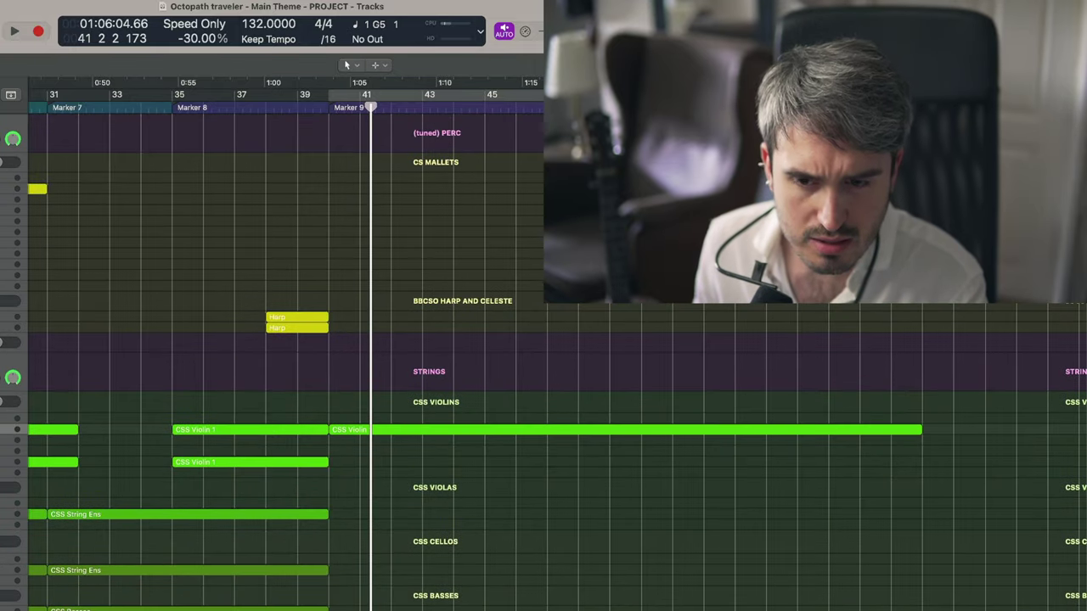
key("space")
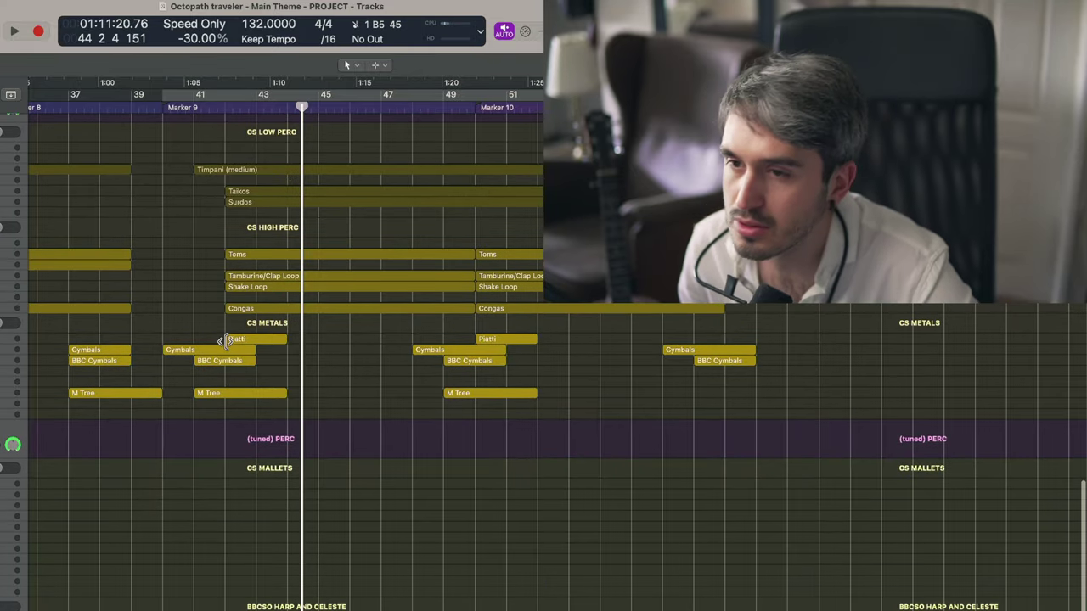
scroll(242, 341, "up", 4)
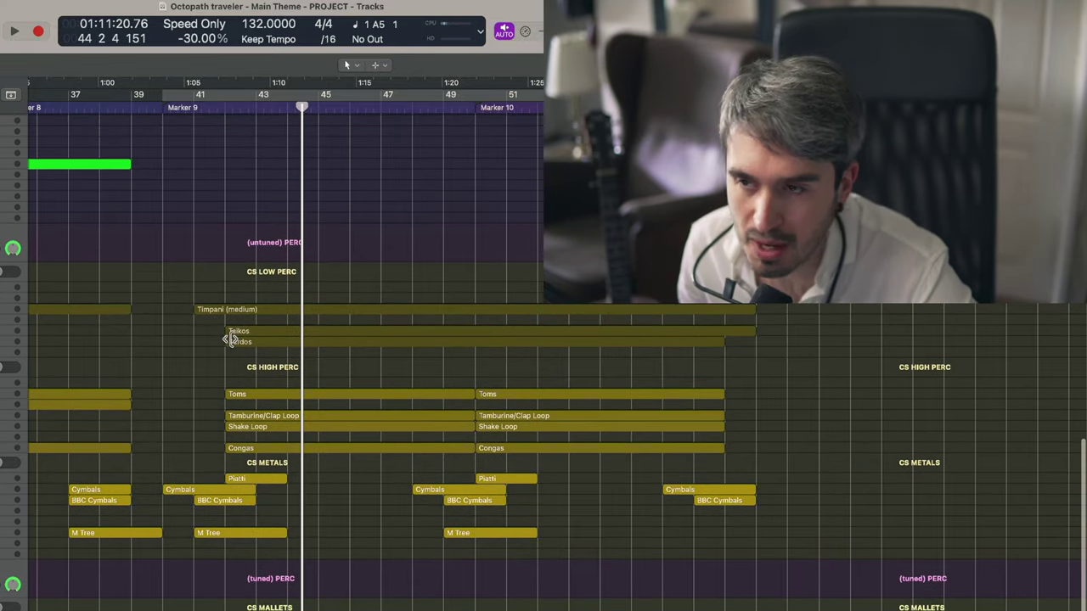
scroll(230, 338, "up", 2)
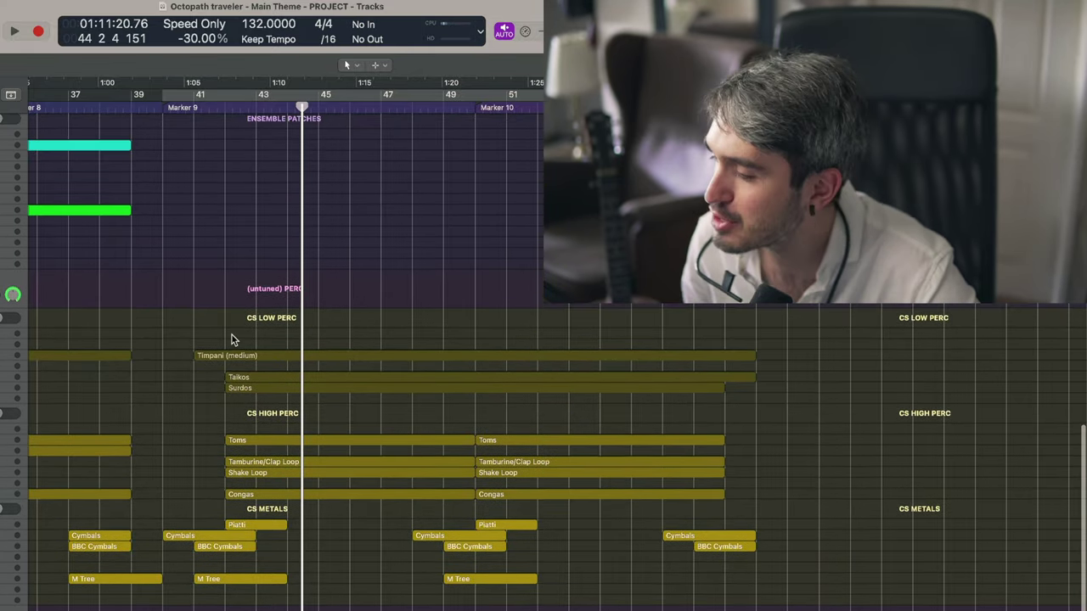
scroll(232, 339, "up", 1)
scroll(233, 340, "up", 1)
scroll(231, 340, "up", 1)
scroll(233, 339, "up", 4)
scroll(234, 339, "up", 5)
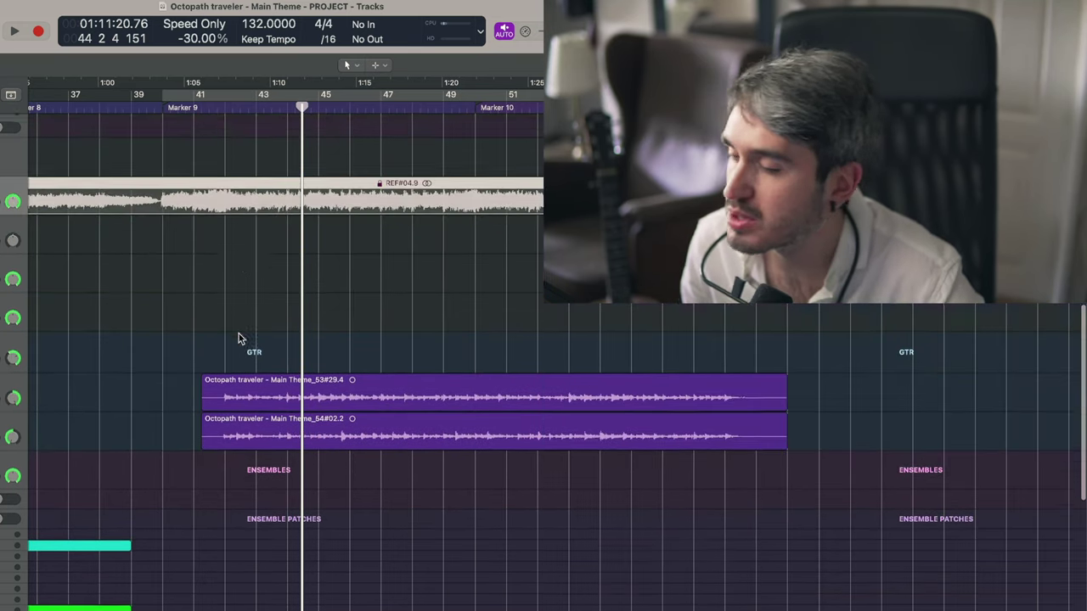
scroll(247, 343, "up", 6)
scroll(357, 351, "up", 1)
scroll(518, 357, "down", 7)
scroll(577, 373, "down", 1)
scroll(466, 349, "down", 5)
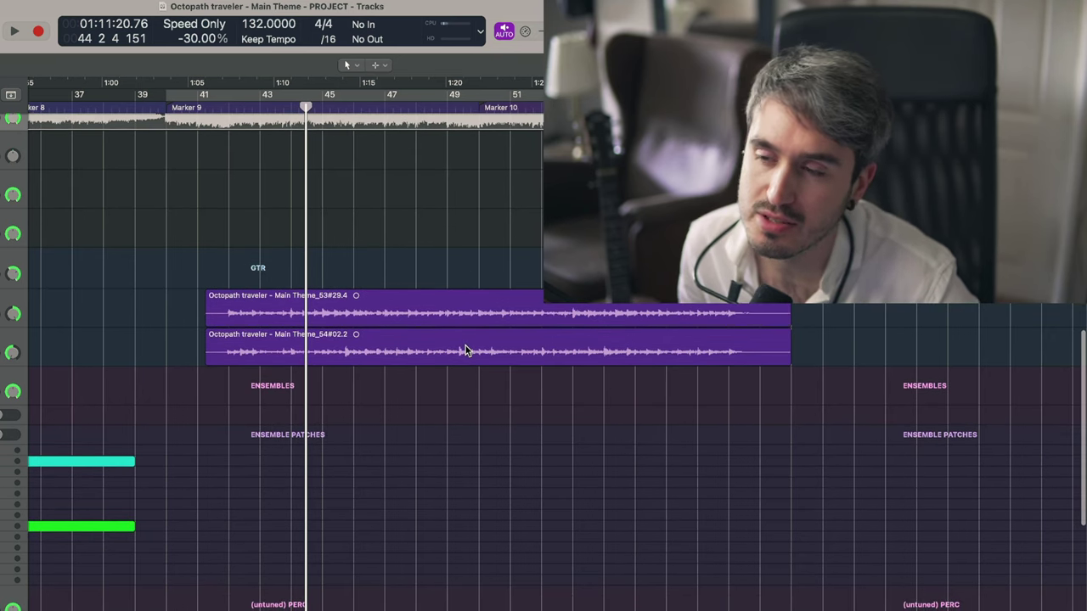
scroll(465, 350, "down", 3)
scroll(465, 349, "down", 10)
scroll(364, 383, "up", 15)
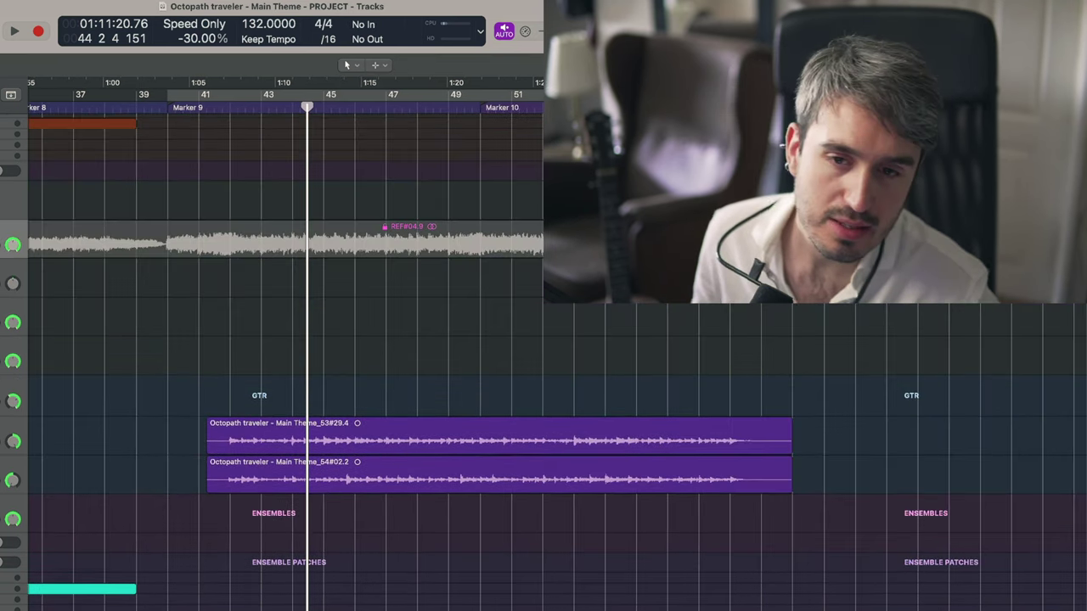
scroll(187, 301, "down", 6)
scroll(121, 330, "down", 2)
scroll(121, 331, "down", 8)
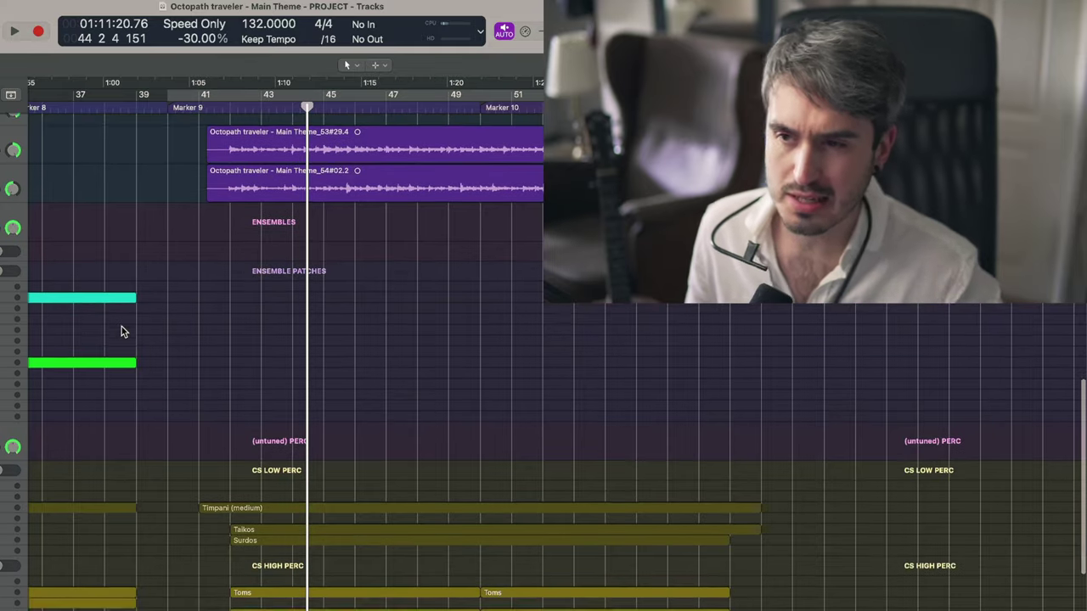
scroll(95, 266, "up", 3)
scroll(96, 267, "up", 4)
scroll(97, 283, "up", 2)
scroll(90, 294, "up", 2)
scroll(90, 293, "up", 1)
scroll(88, 294, "up", 3)
scroll(88, 294, "up", 1)
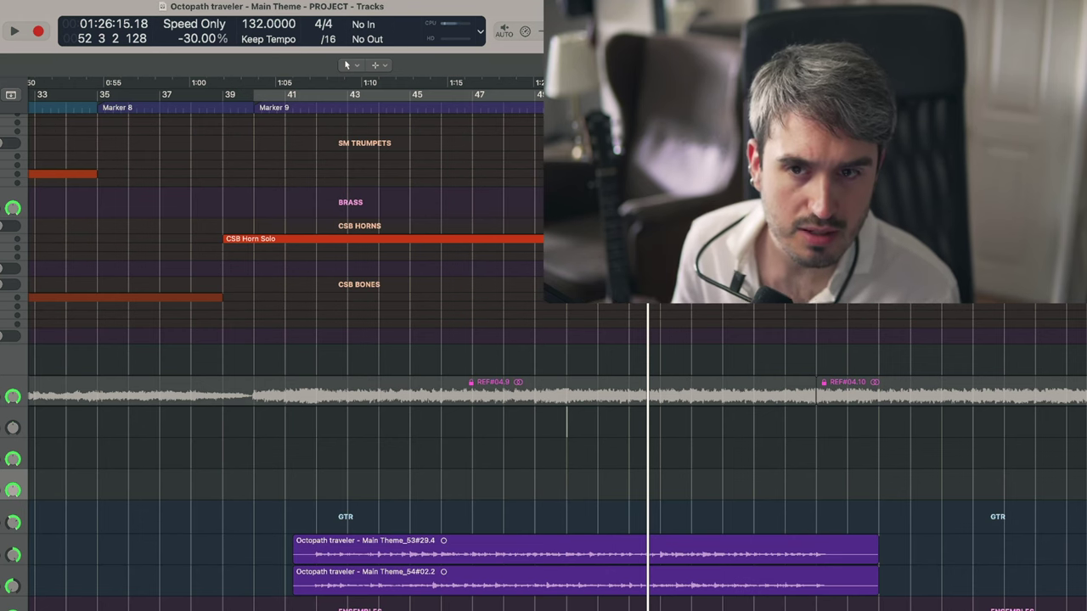
Step: Scroll up to bring the CSB Horn Solo track into view
scroll(543, 339, "up", 3)
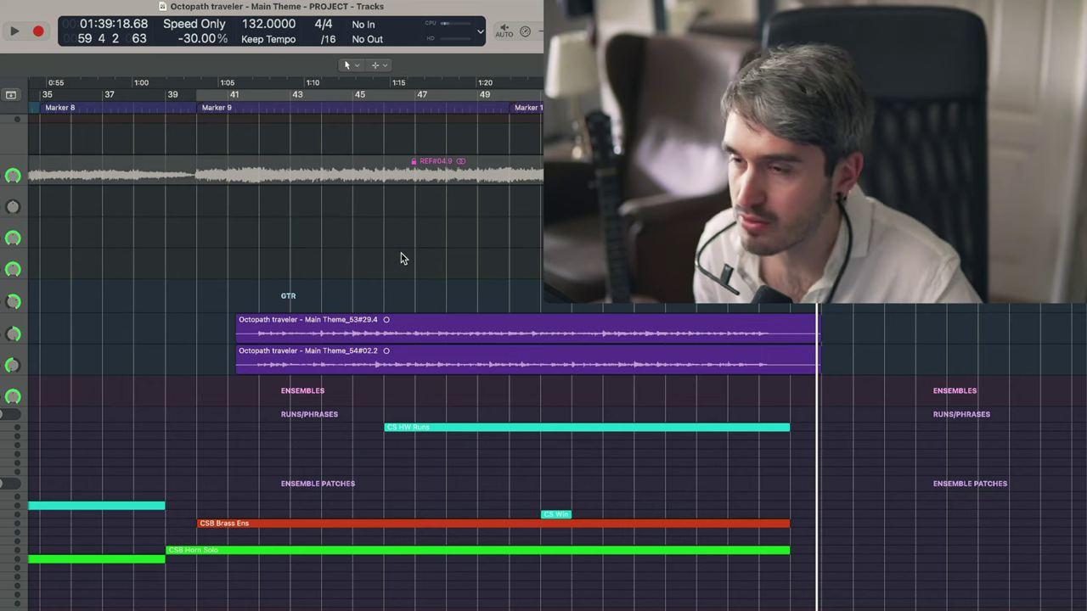
scroll(402, 259, "down", 2)
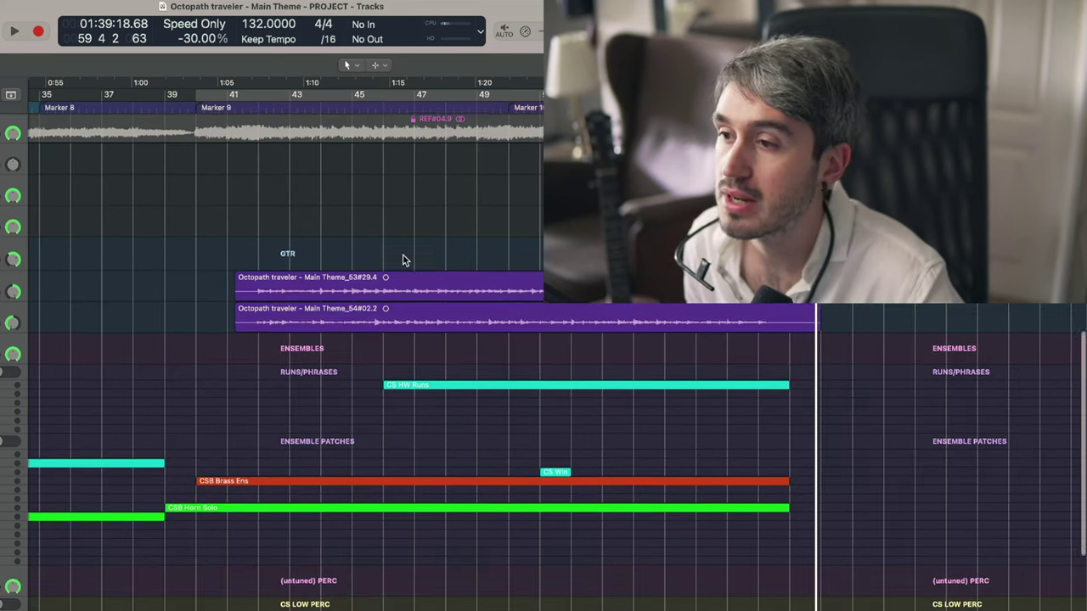